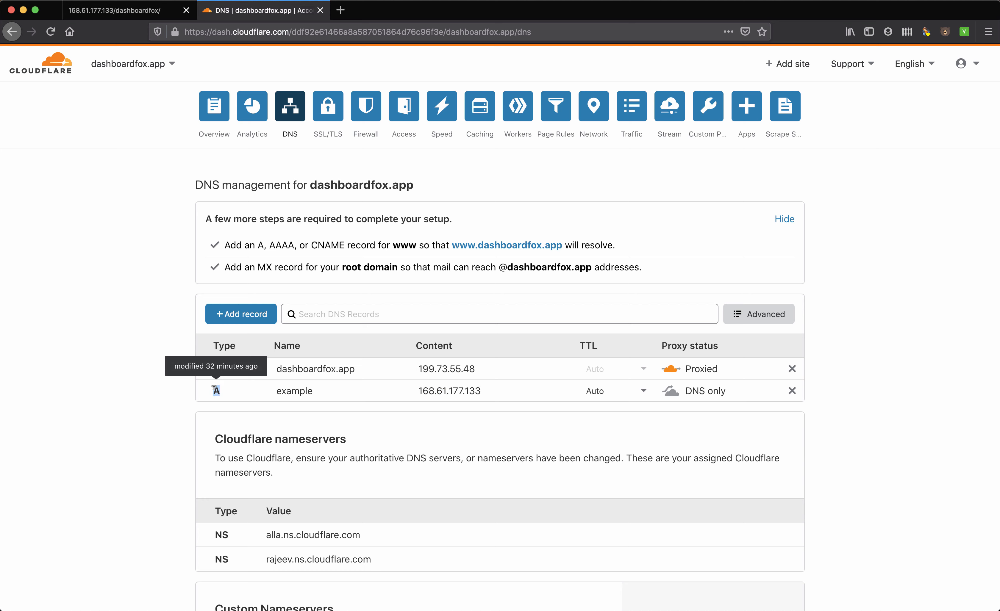
Check that the 'example' DNS record points to 168.61.177.133, then go back to the DashboardFox login tab
double_click(312, 389)
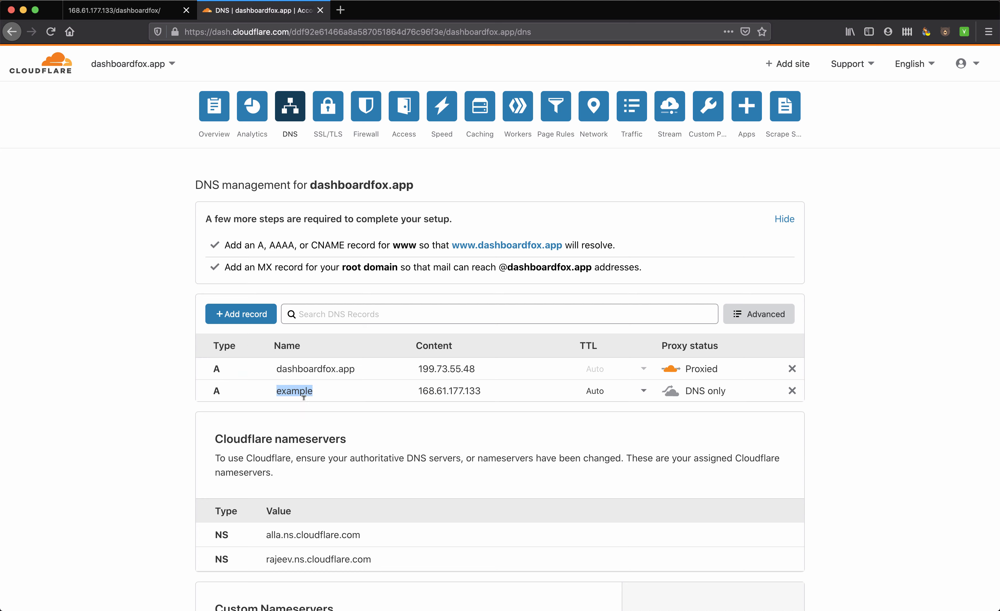
double_click(446, 390)
double_click(446, 391)
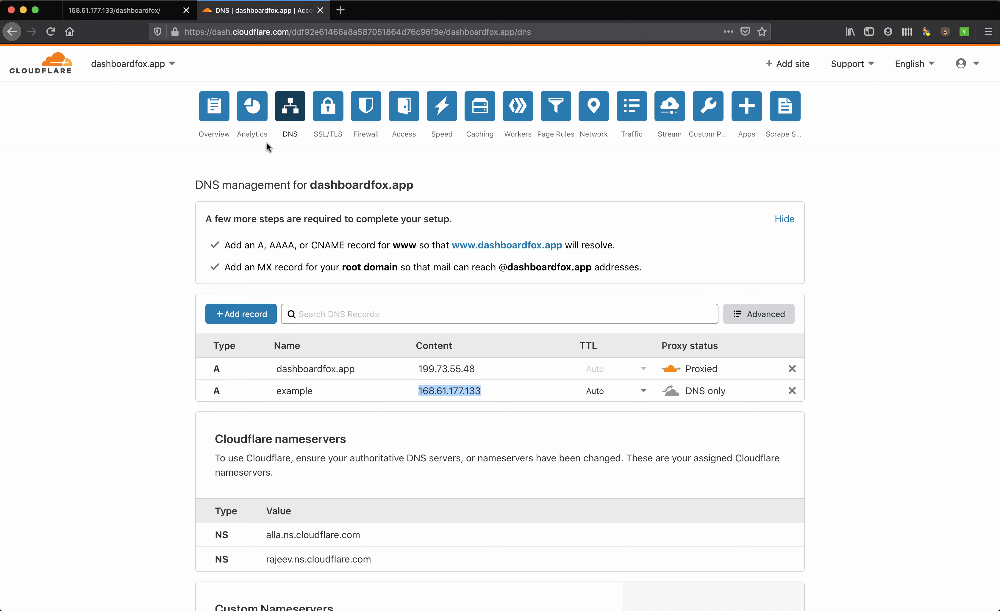
left_click(138, 15)
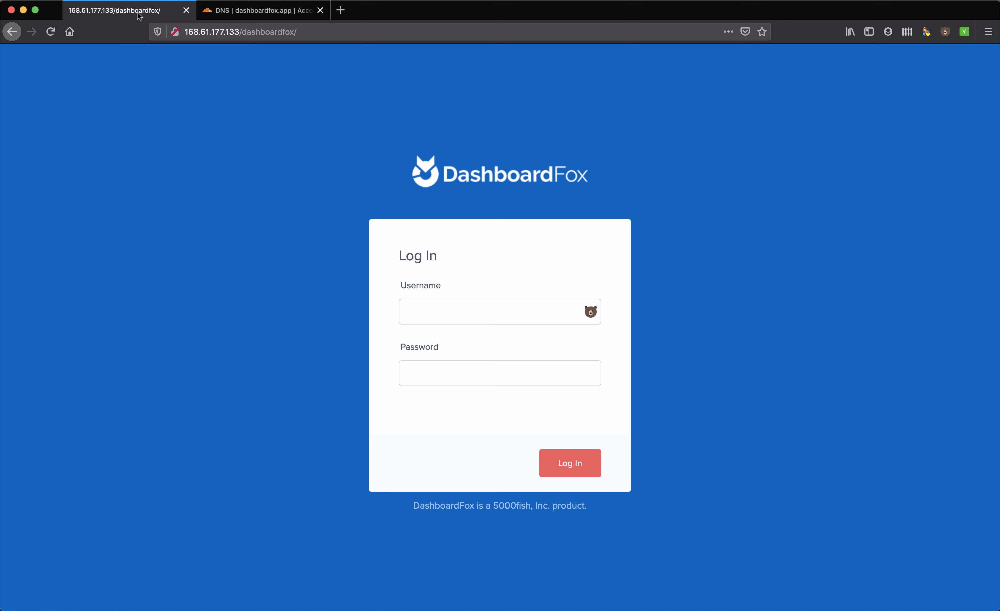
left_click(214, 31)
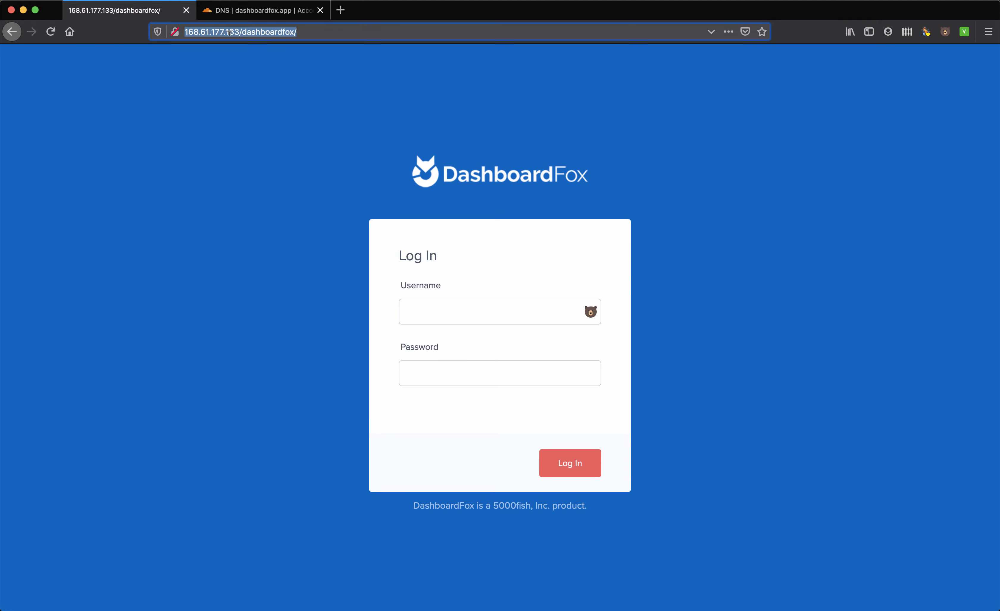
type("http://example")
key("Right")
type("das")
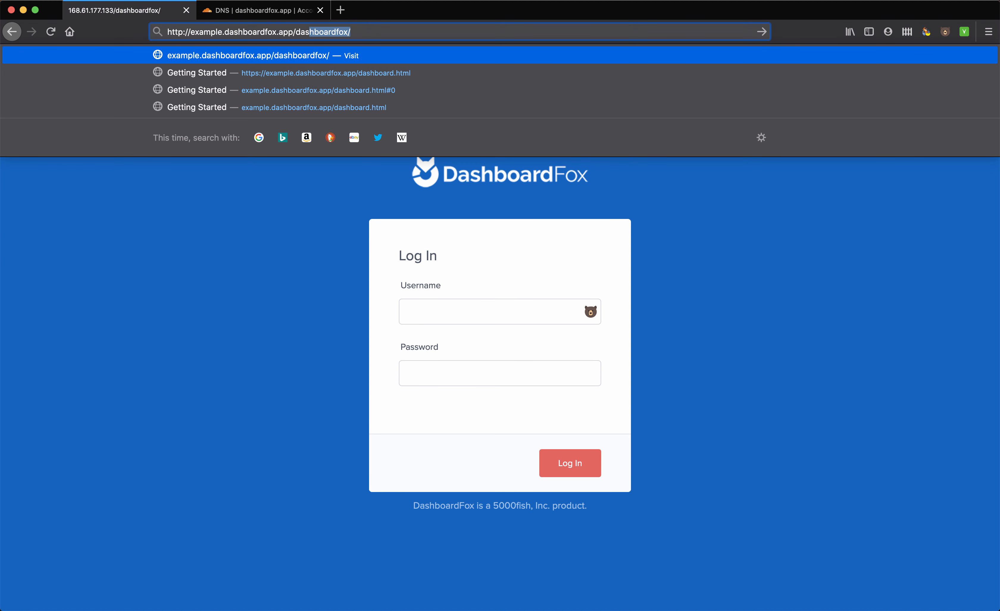
left_click(347, 31)
key("Return")
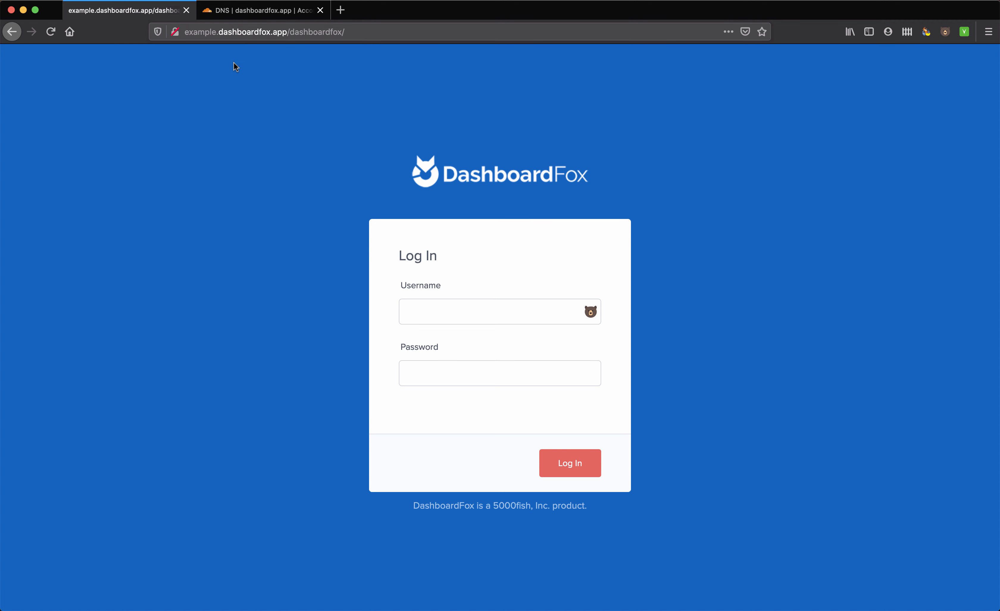
On the remote server, open the Services app by searching 'service'
mouse_move(1, 128)
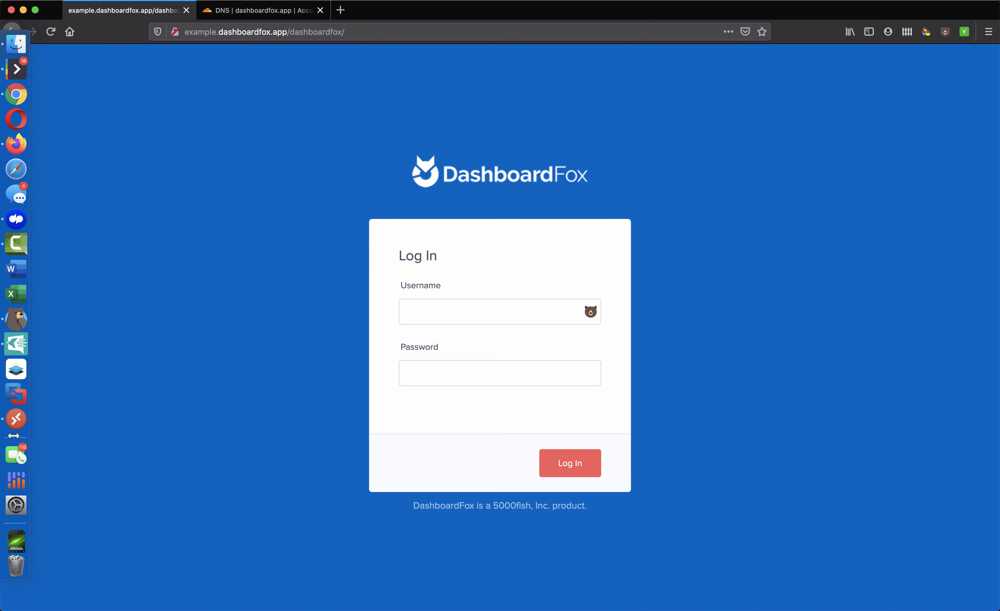
left_click(12, 418)
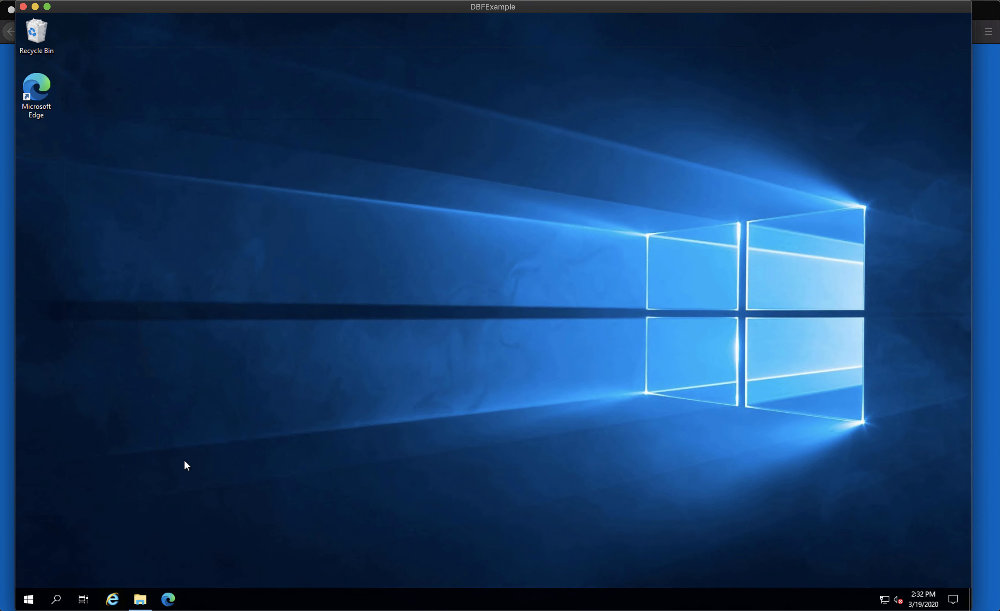
left_click(57, 600)
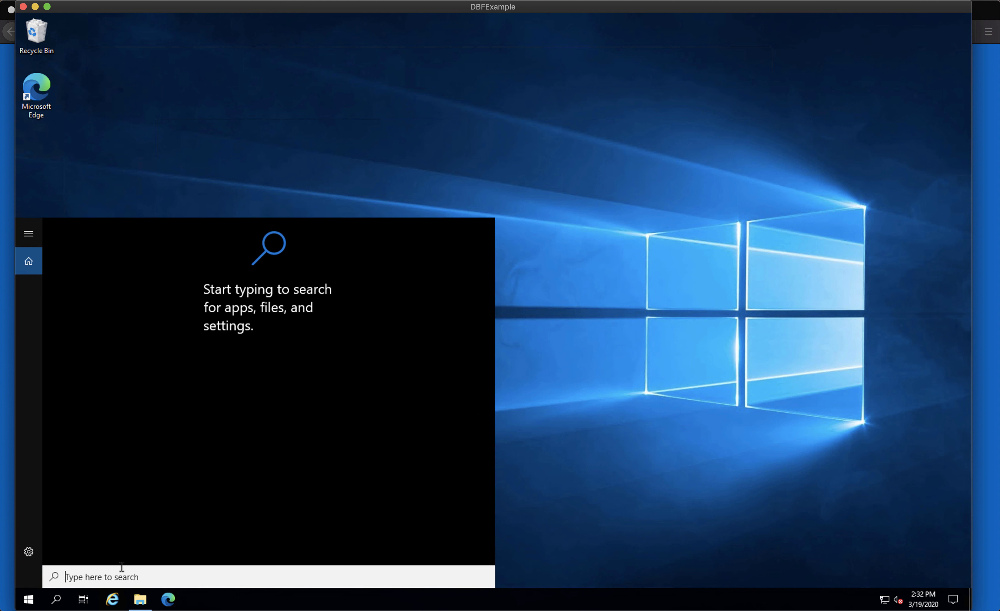
type("service")
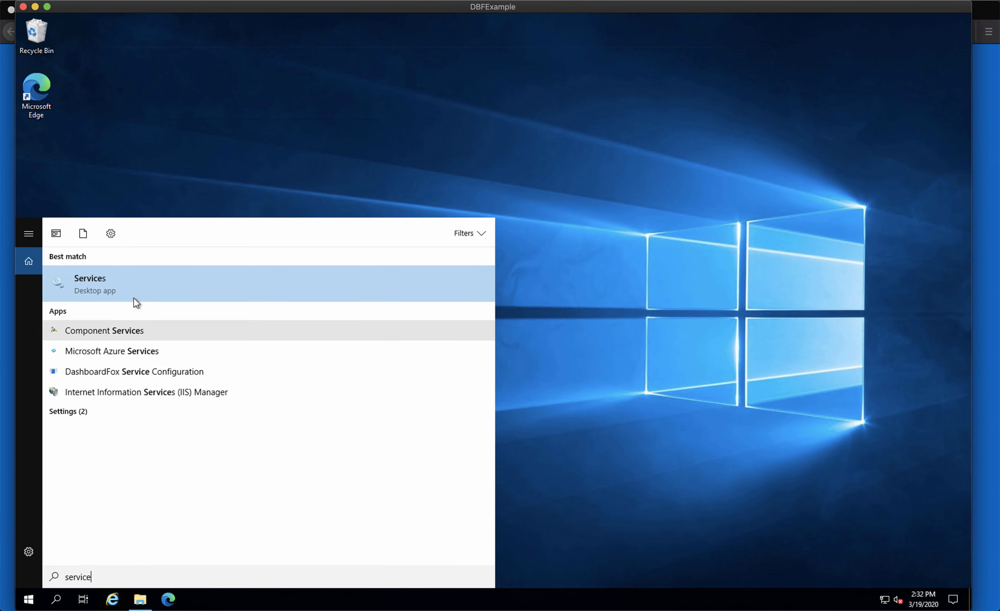
left_click(115, 287)
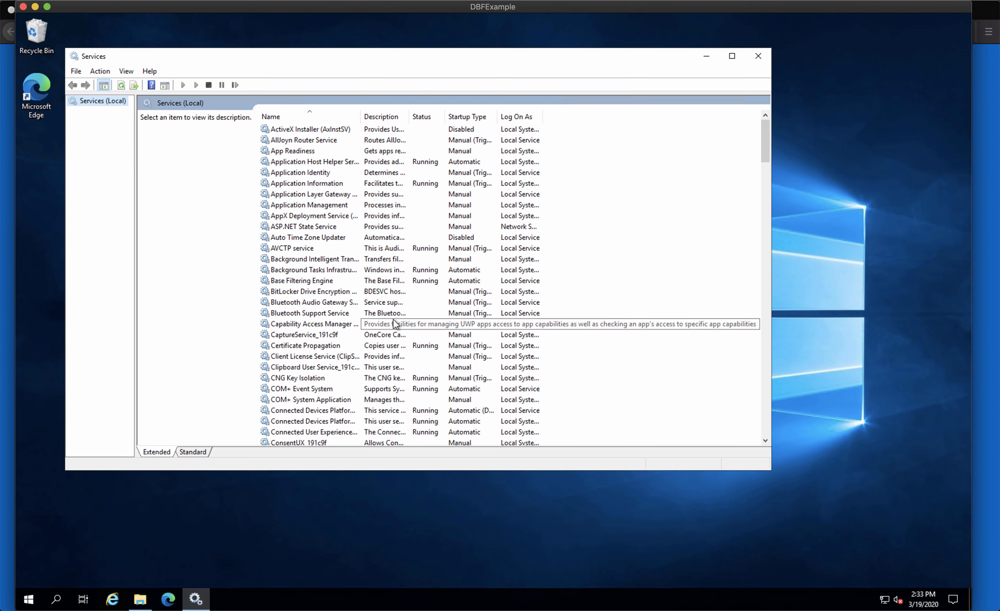
Stop the DashboardFox Master Service
scroll(394, 323, "down", 2)
scroll(393, 319, "down", 1)
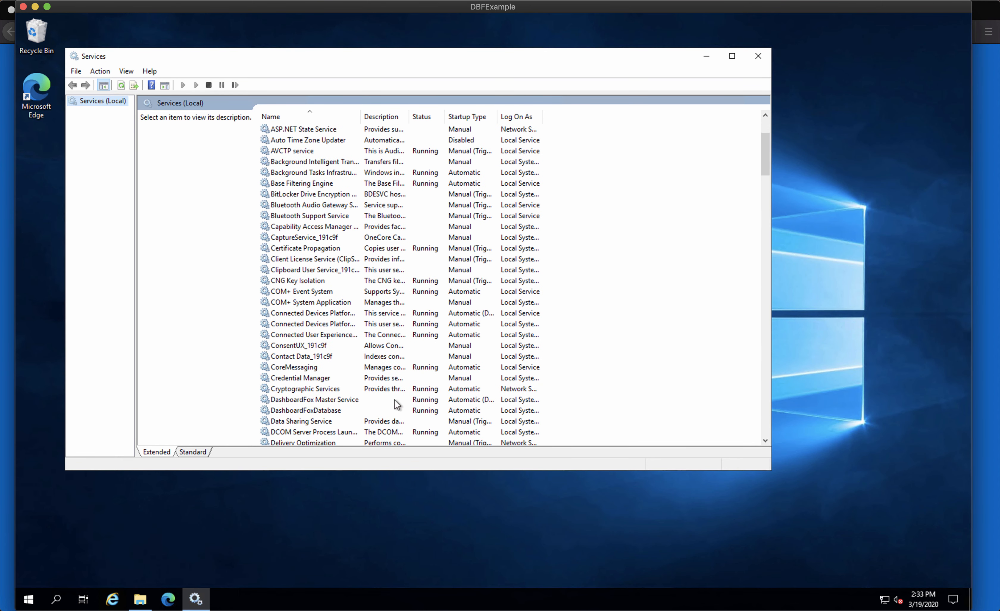
left_click(333, 399)
right_click(335, 400)
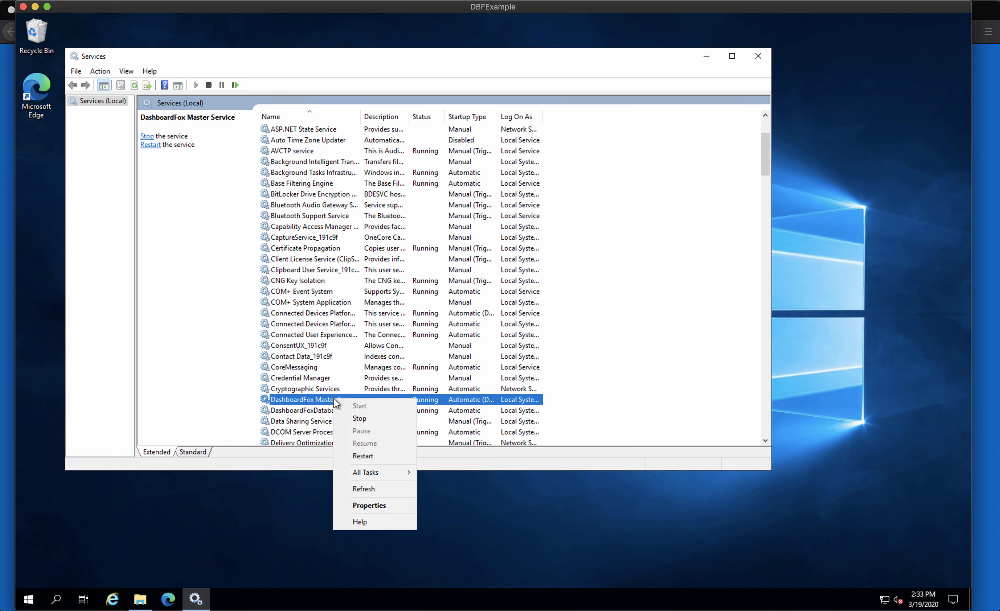
left_click(361, 419)
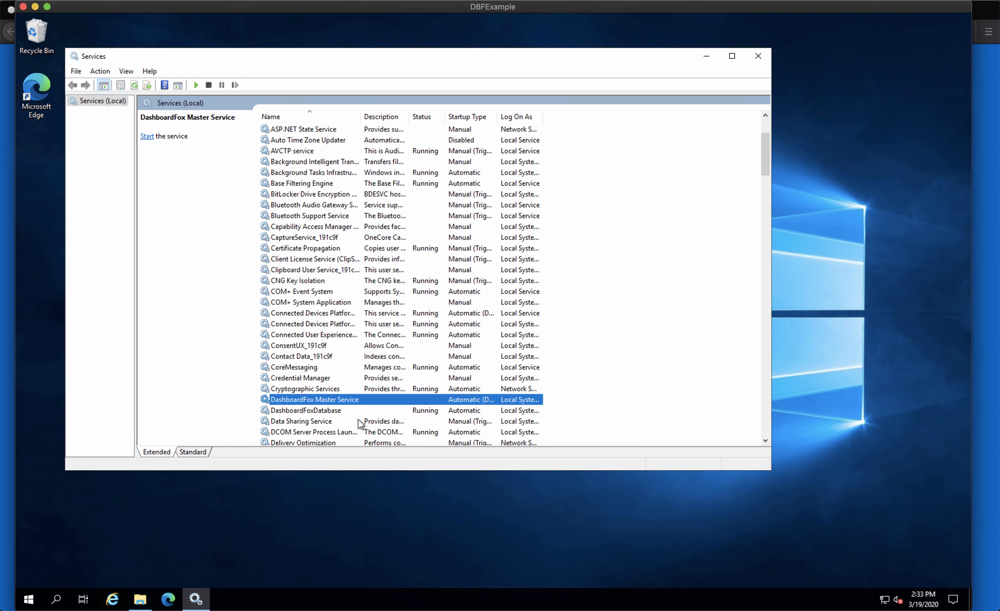
Open IIS Manager and show Advanced Settings for dbfexample's Default Web Site
left_click(58, 600)
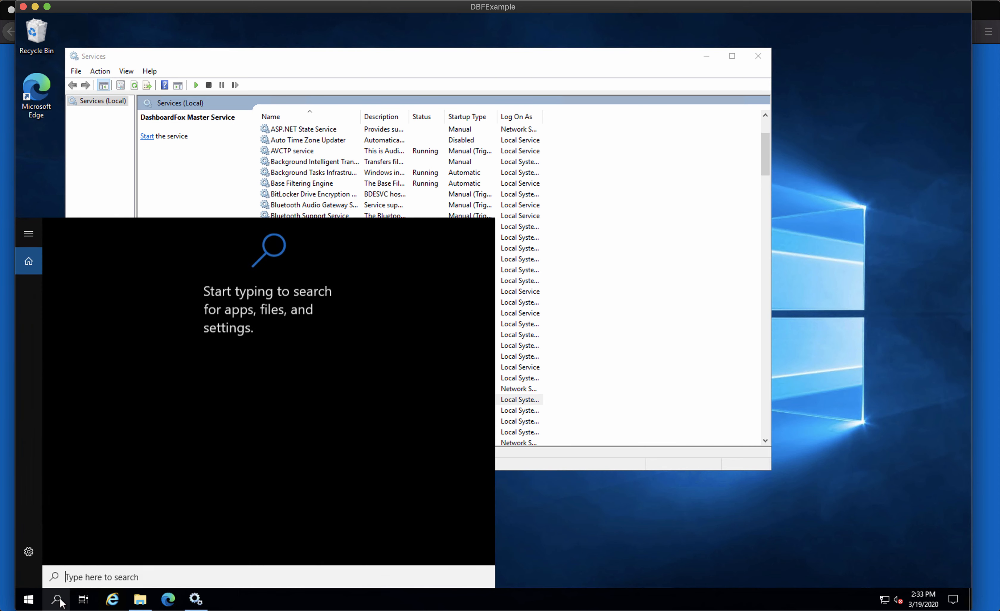
type("iis")
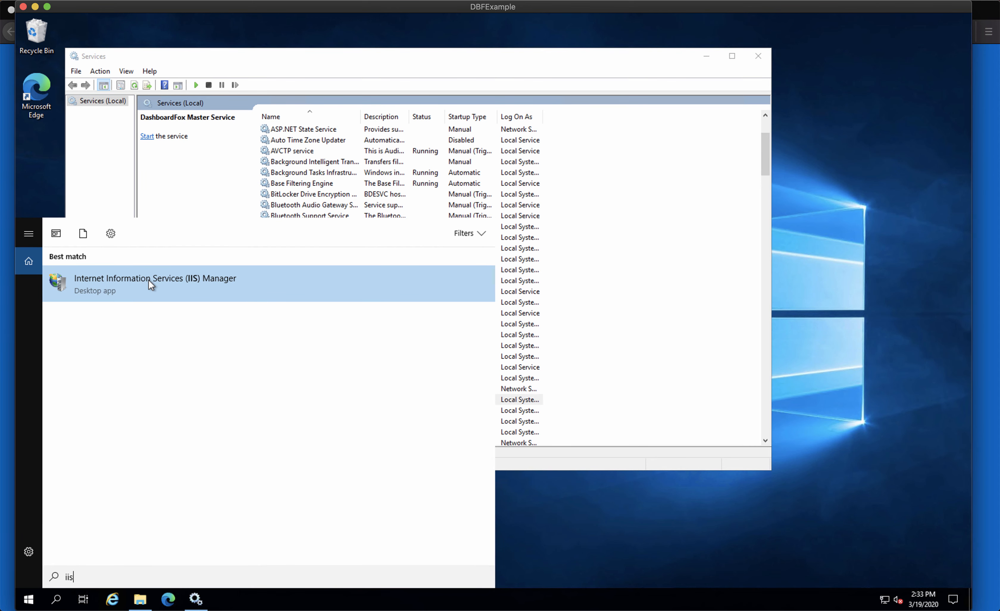
left_click(148, 279)
left_click(172, 215)
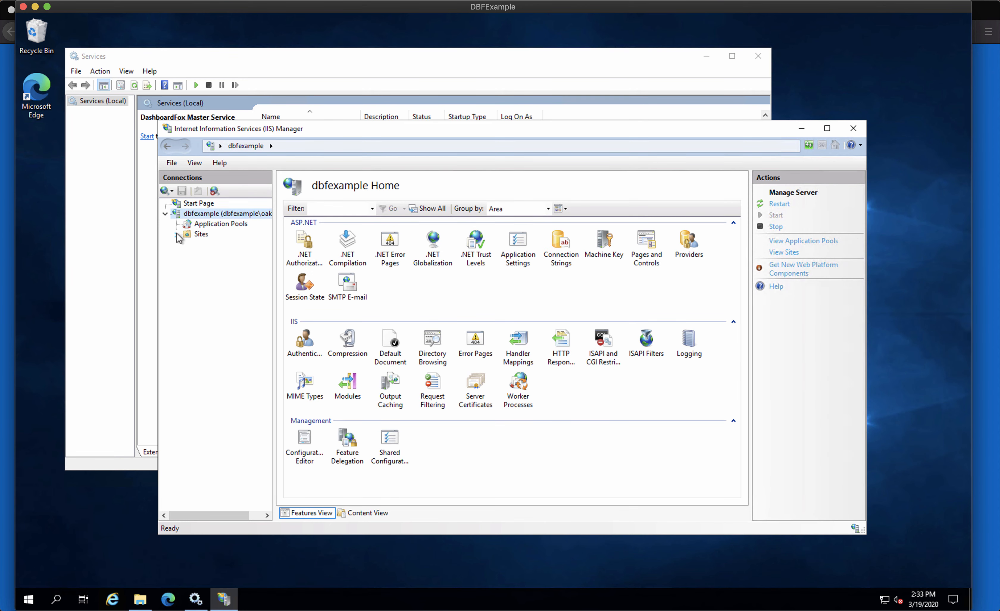
left_click(177, 235)
left_click(228, 245)
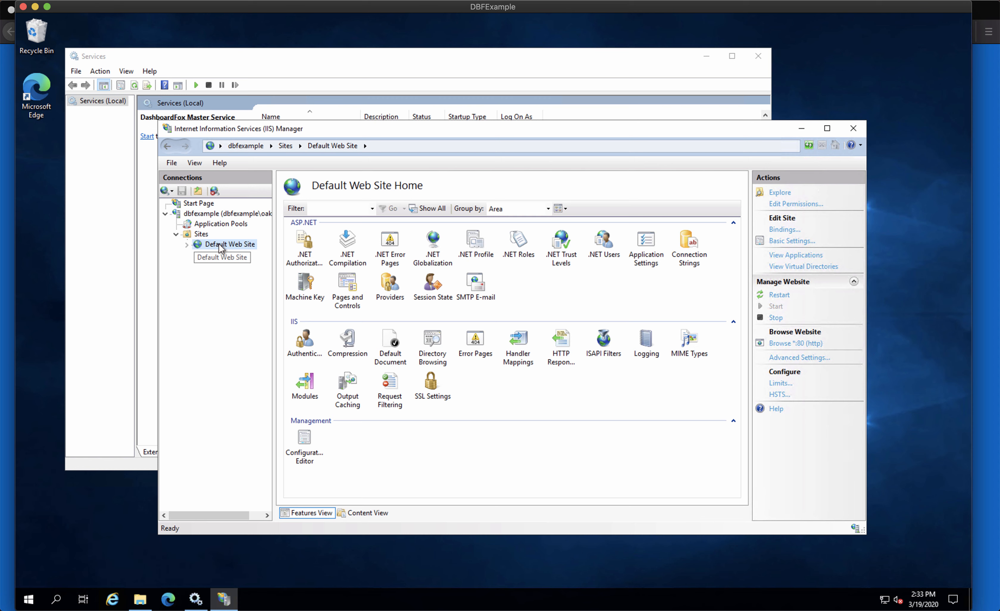
left_click(799, 359)
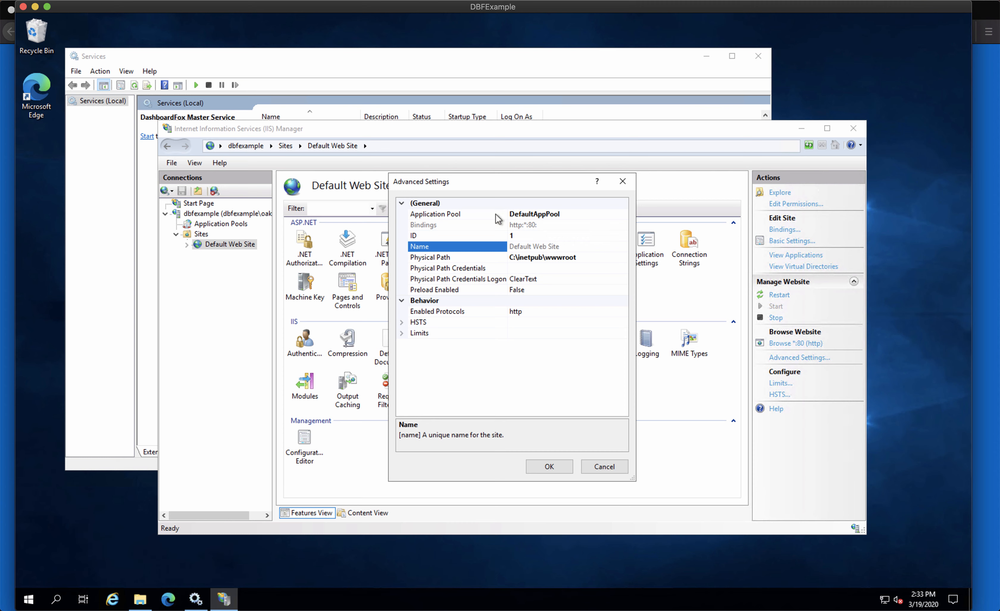
Set the Default Web Site's application pool to dashboardfoxAppPool
left_click(592, 214)
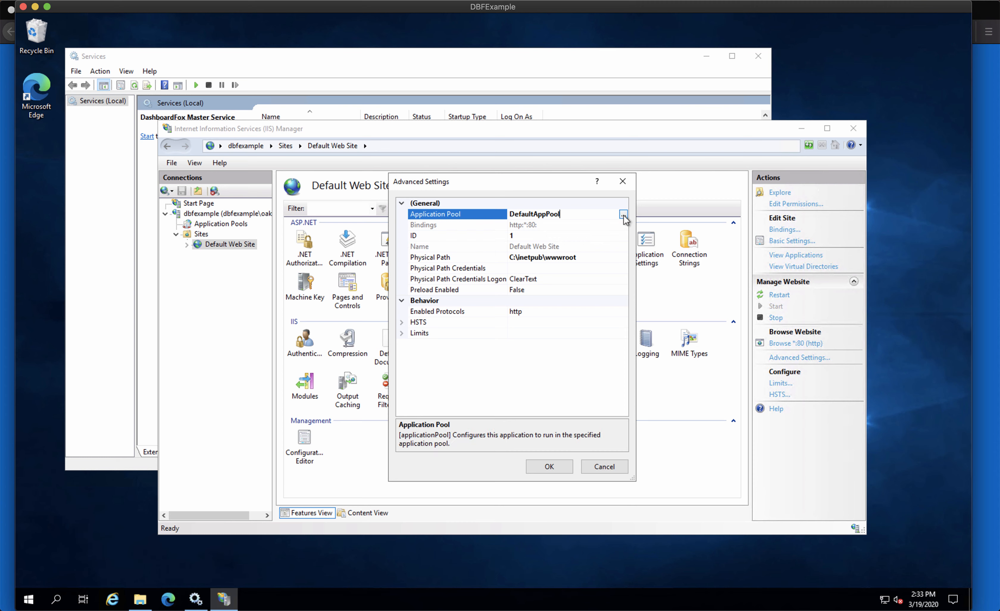
left_click(623, 215)
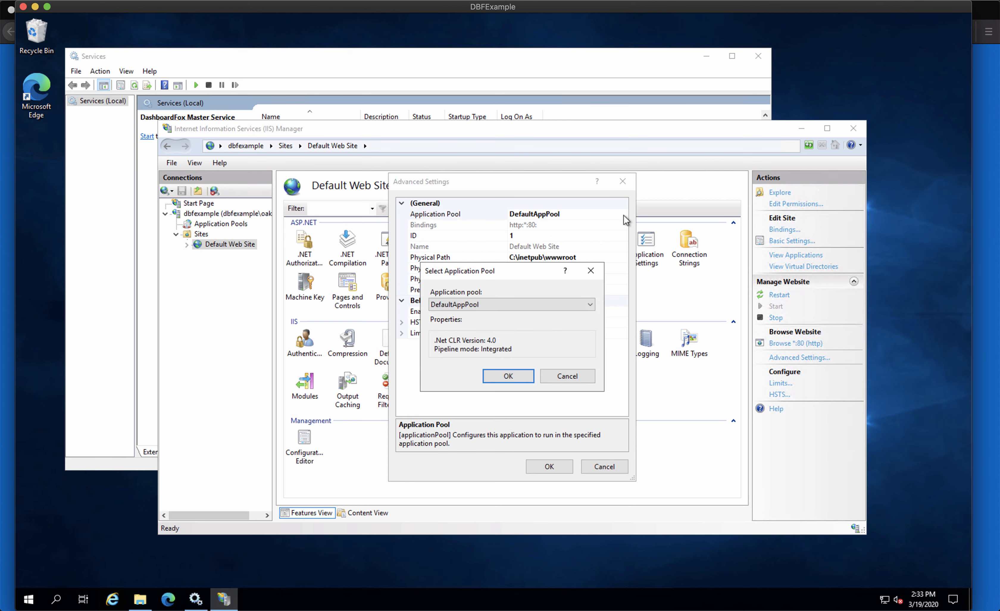
left_click(587, 305)
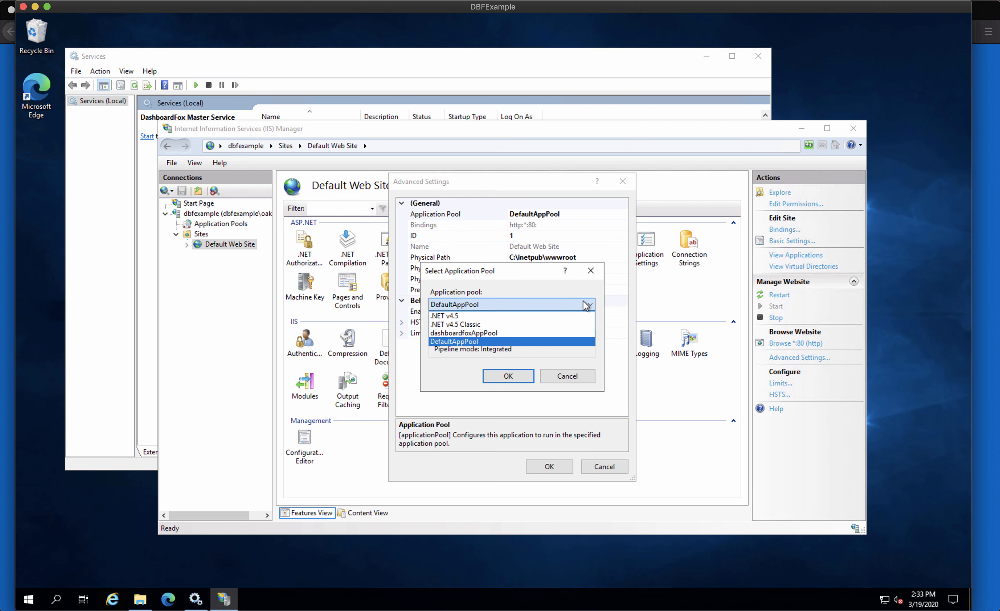
left_click(453, 334)
left_click(503, 381)
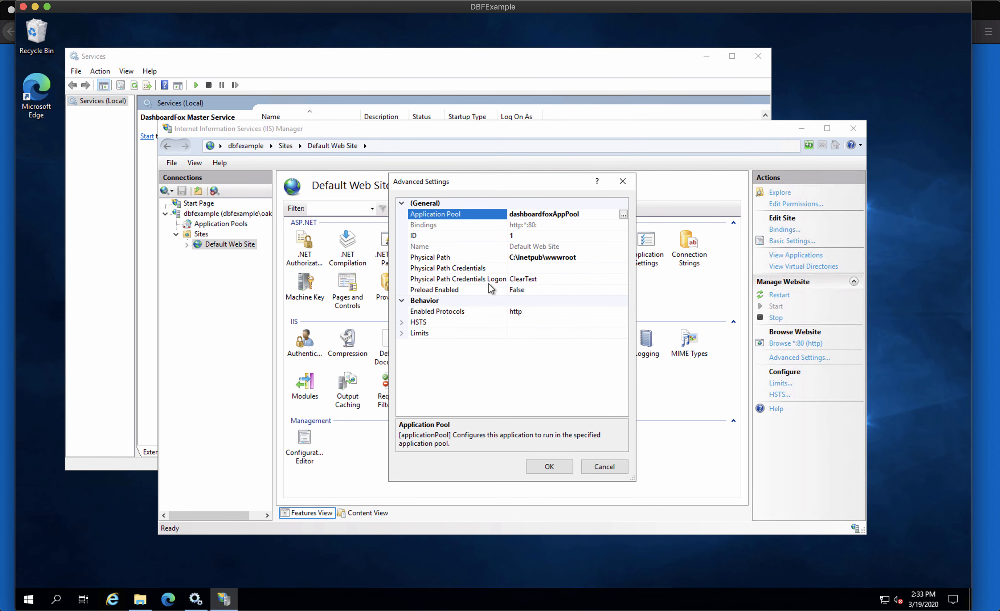
Set the physical path to C:\Program Files (x86)\dashboardfox\frontend and apply
left_click(557, 257)
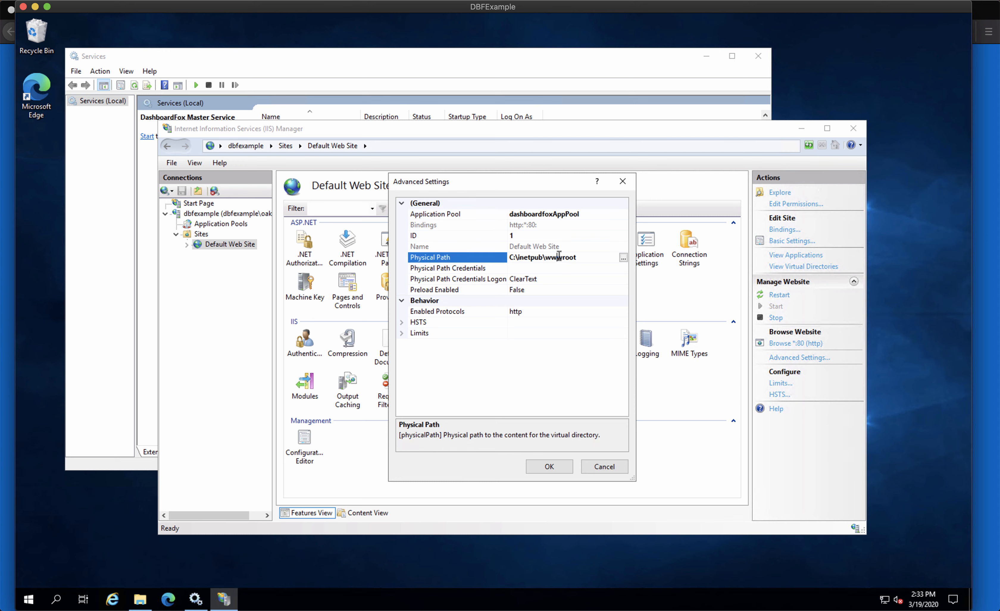
left_click(623, 258)
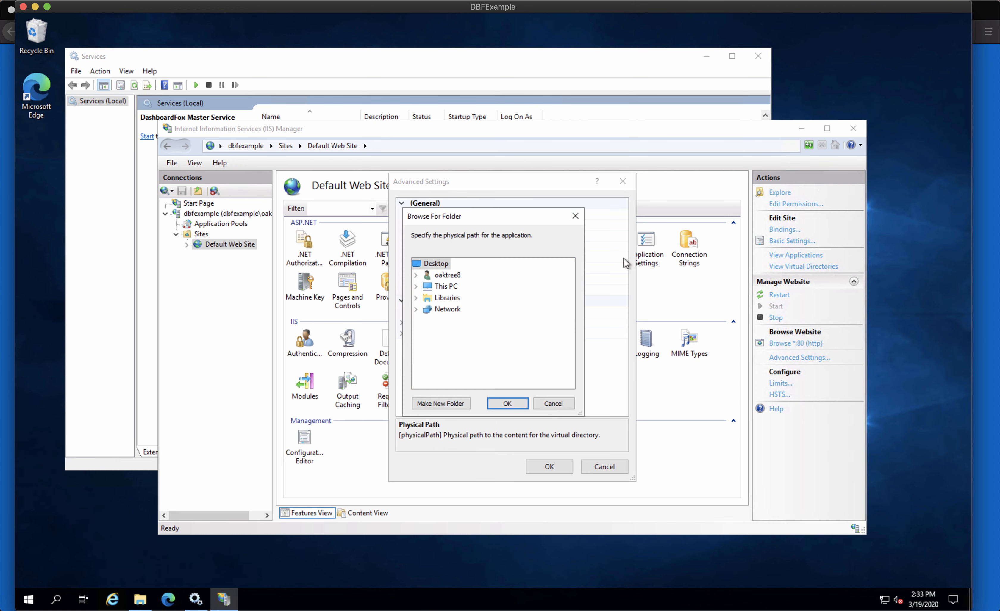
left_click(416, 286)
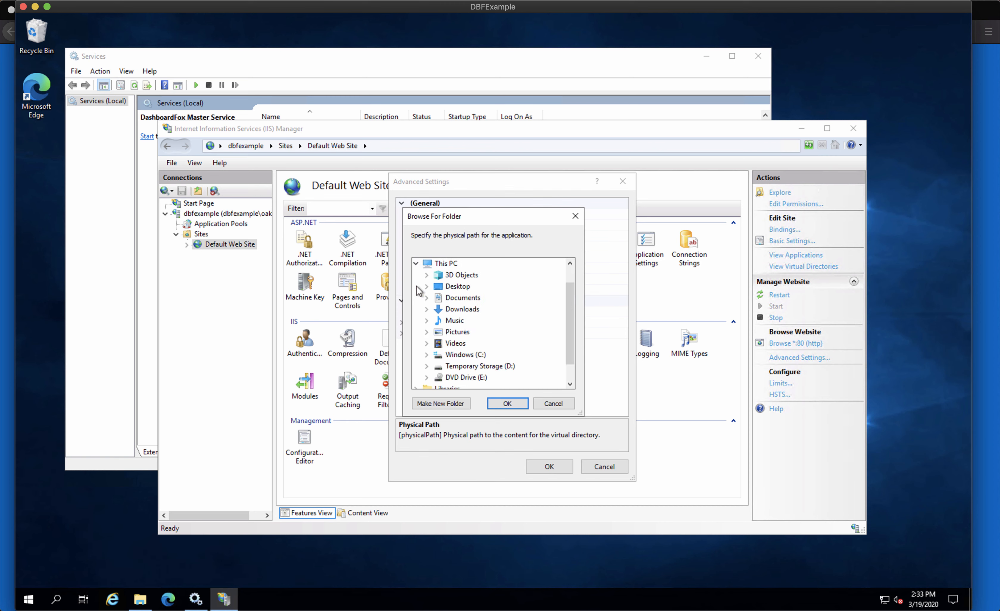
left_click(426, 354)
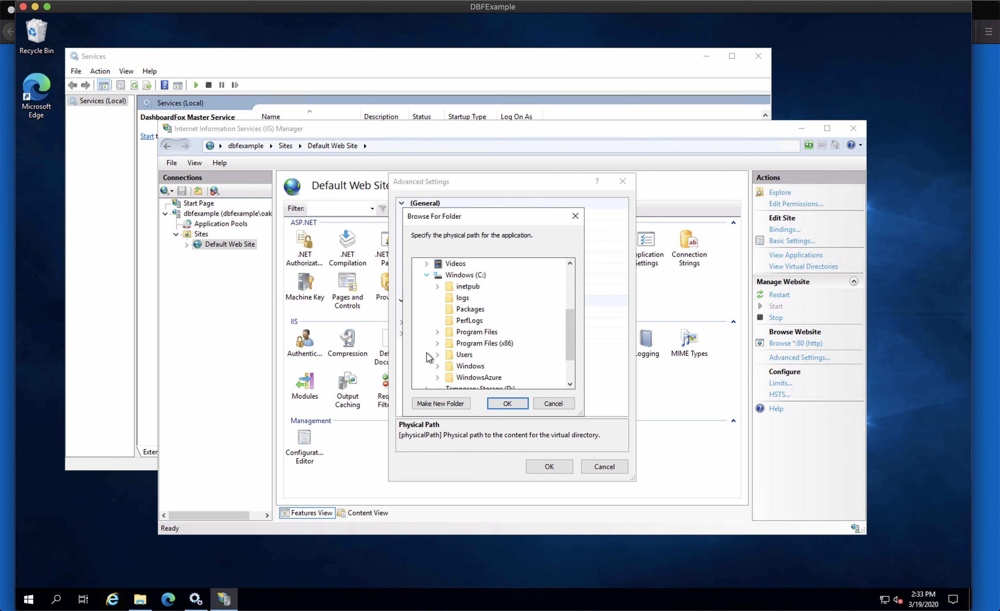
left_click(491, 345)
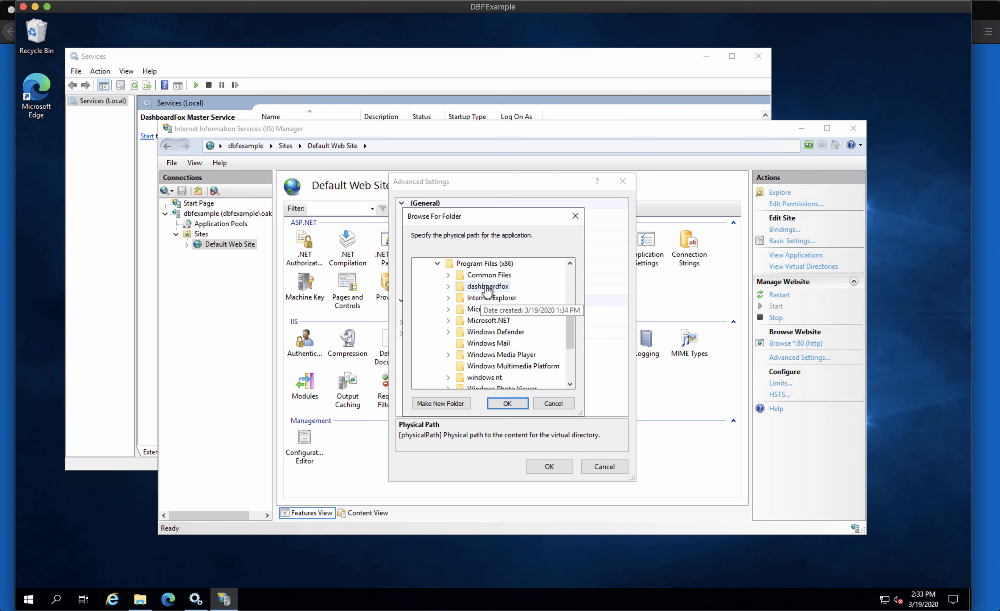
left_click(449, 287)
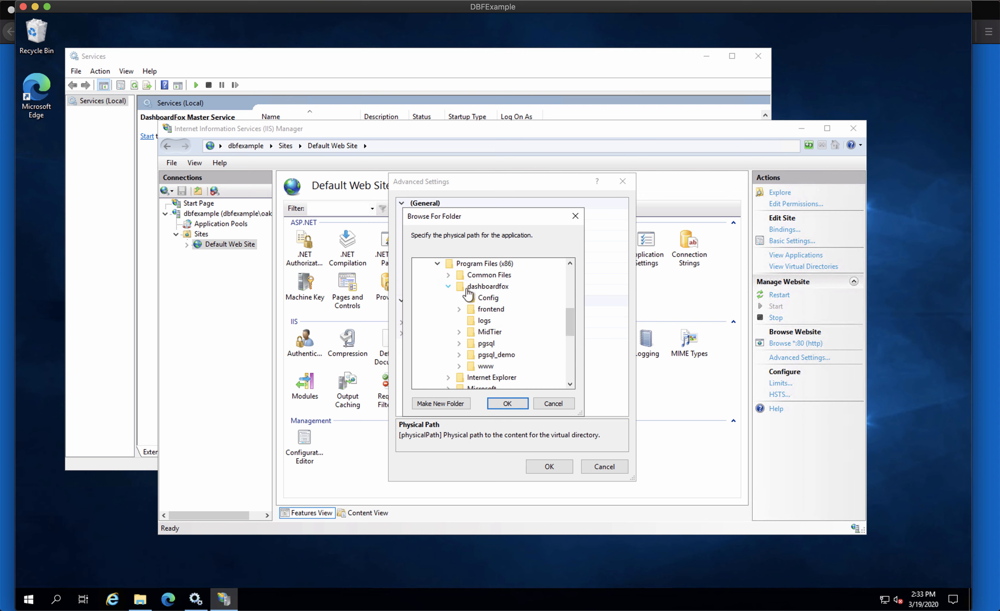
double_click(492, 310)
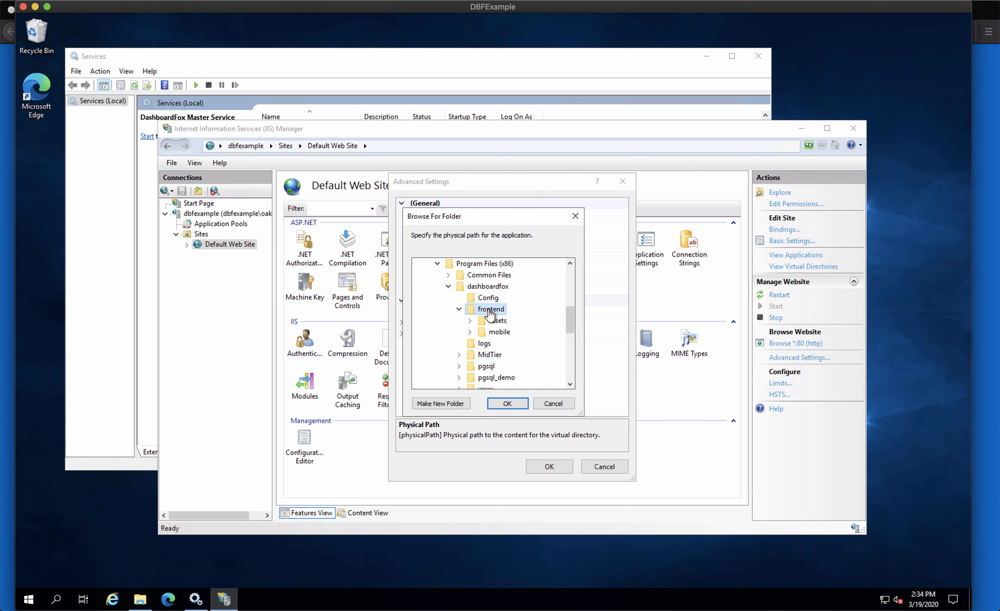
left_click(506, 406)
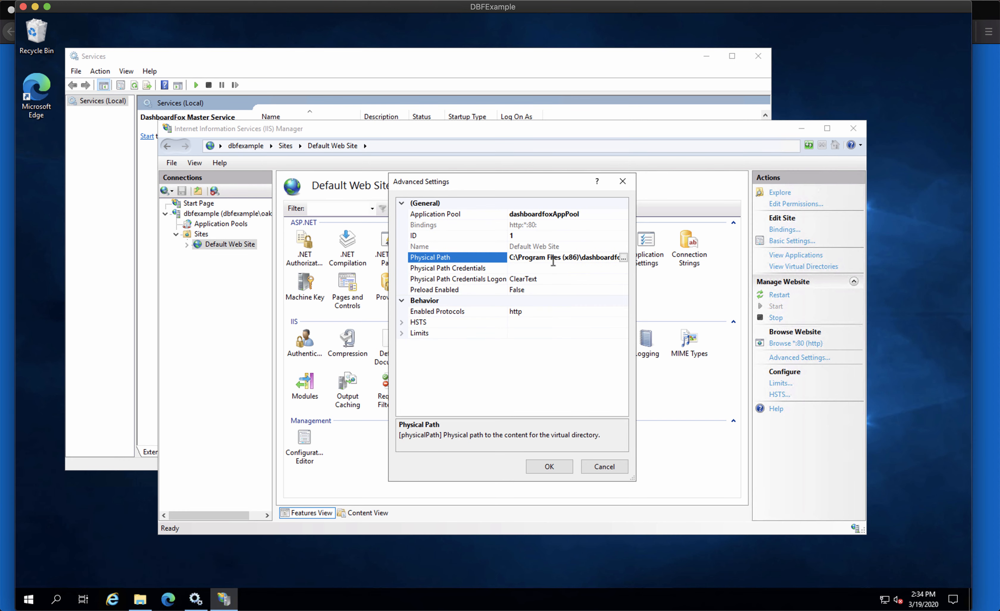
left_click(552, 468)
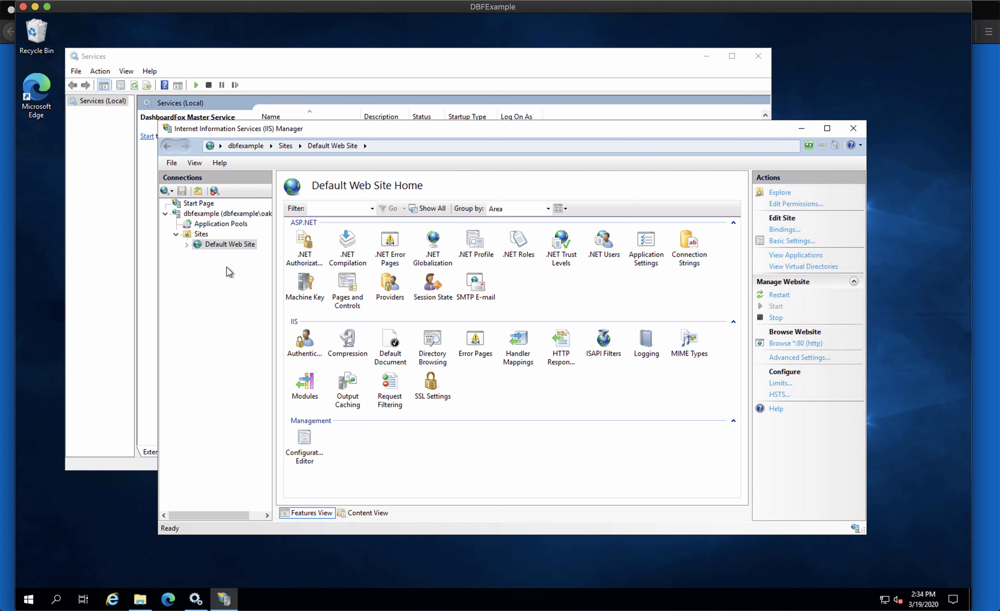
Restart the Default Web Site from Manage Website
right_click(223, 245)
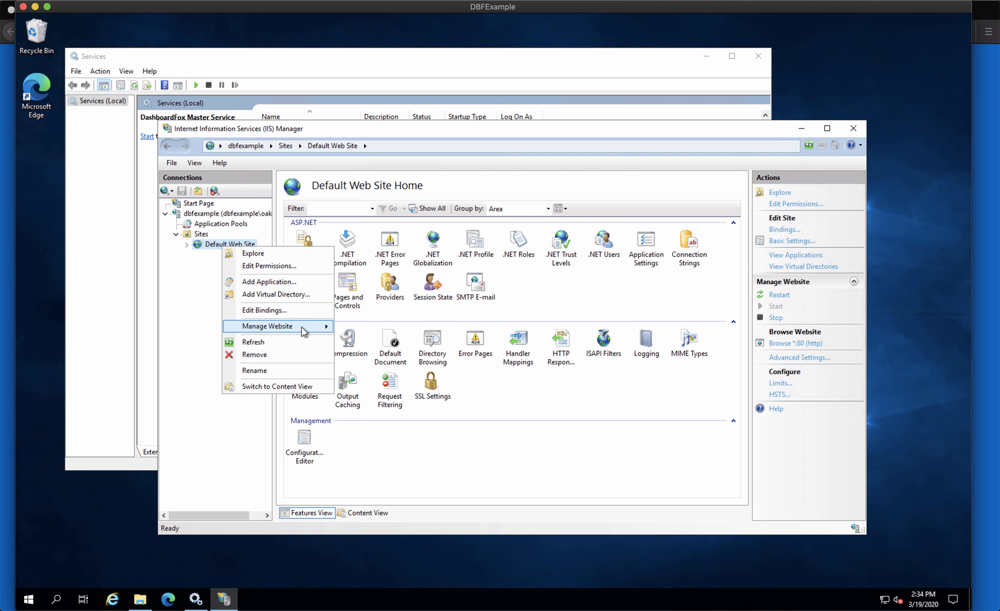
mouse_move(284, 326)
left_click(363, 328)
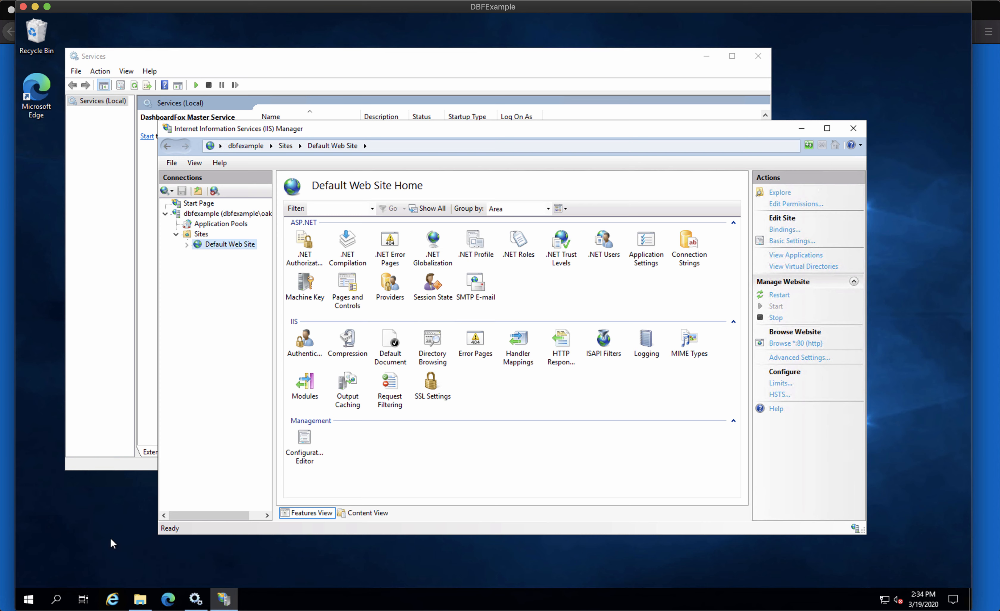
left_click(28, 600)
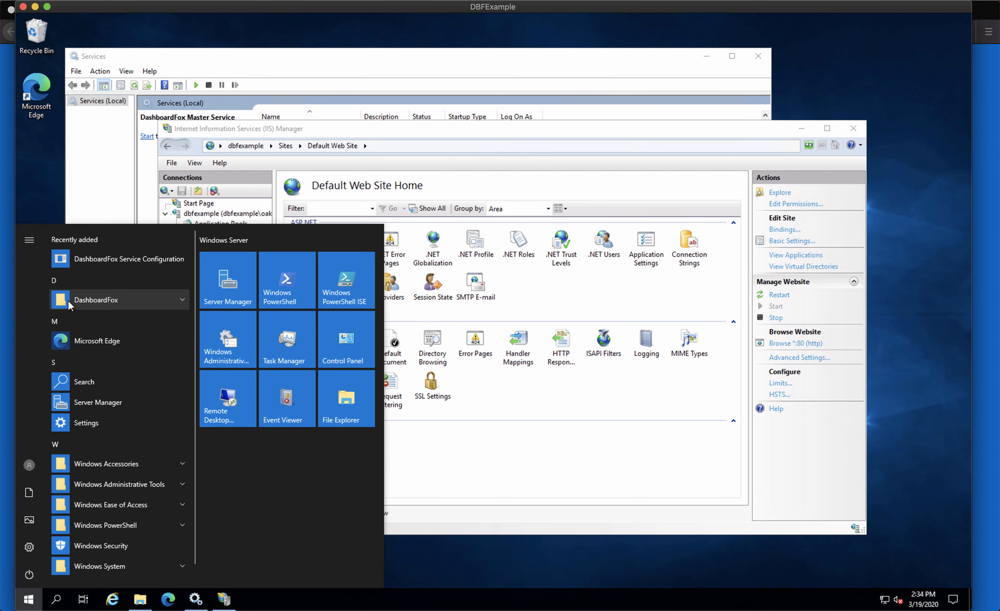
left_click(181, 299)
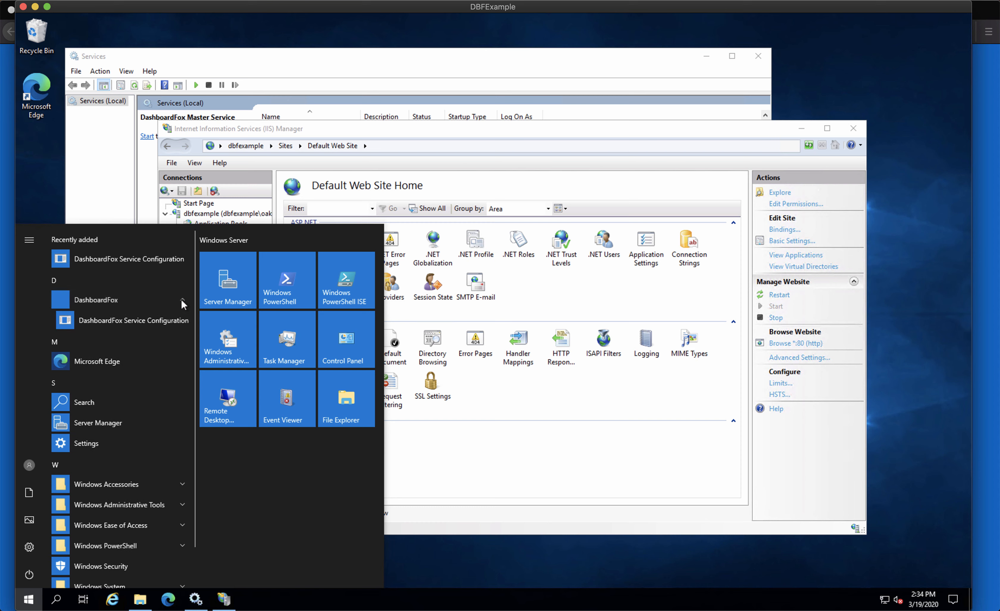
right_click(133, 320)
mouse_move(206, 355)
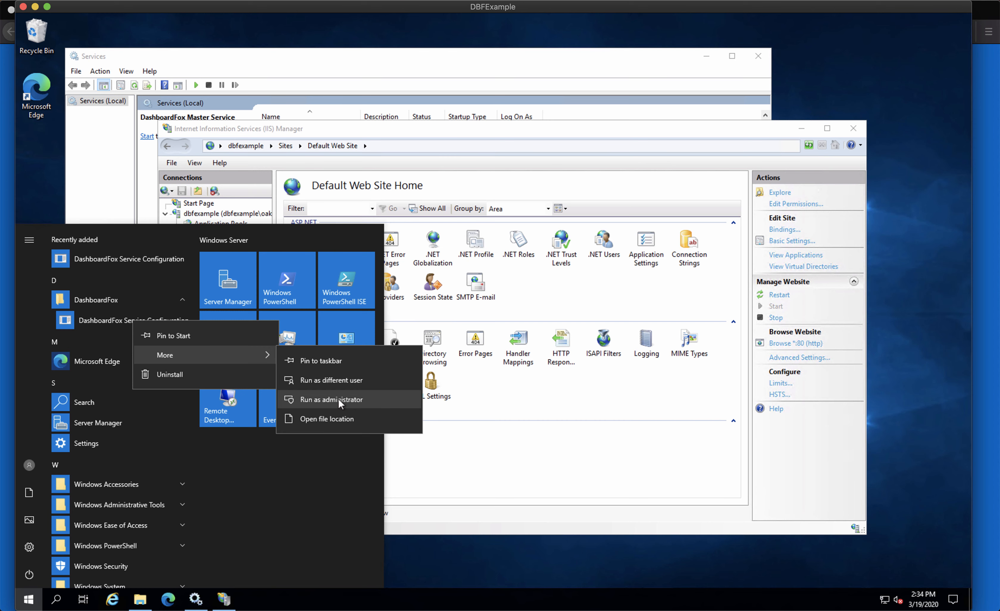
left_click(470, 555)
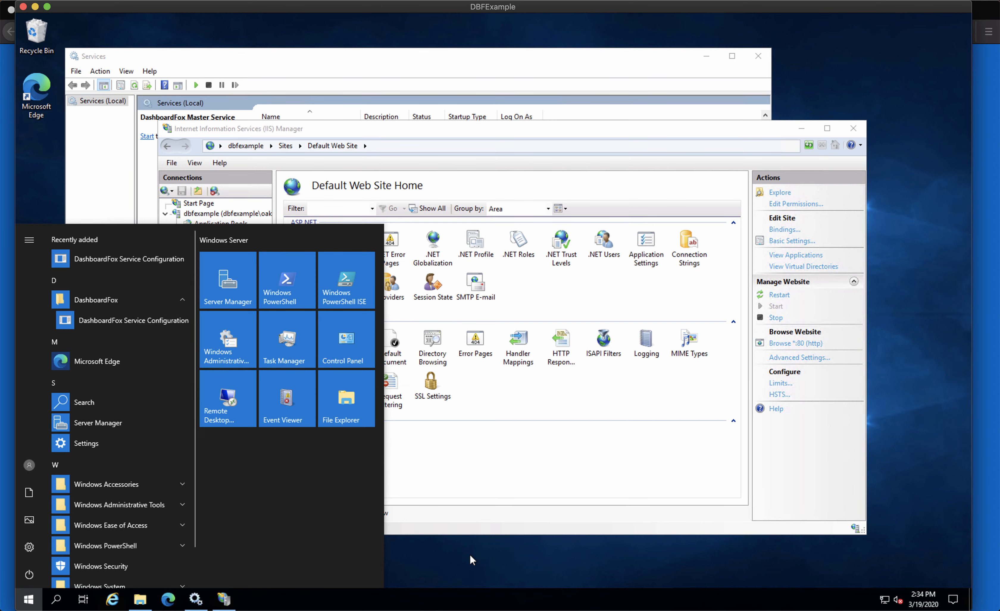
left_click(429, 565)
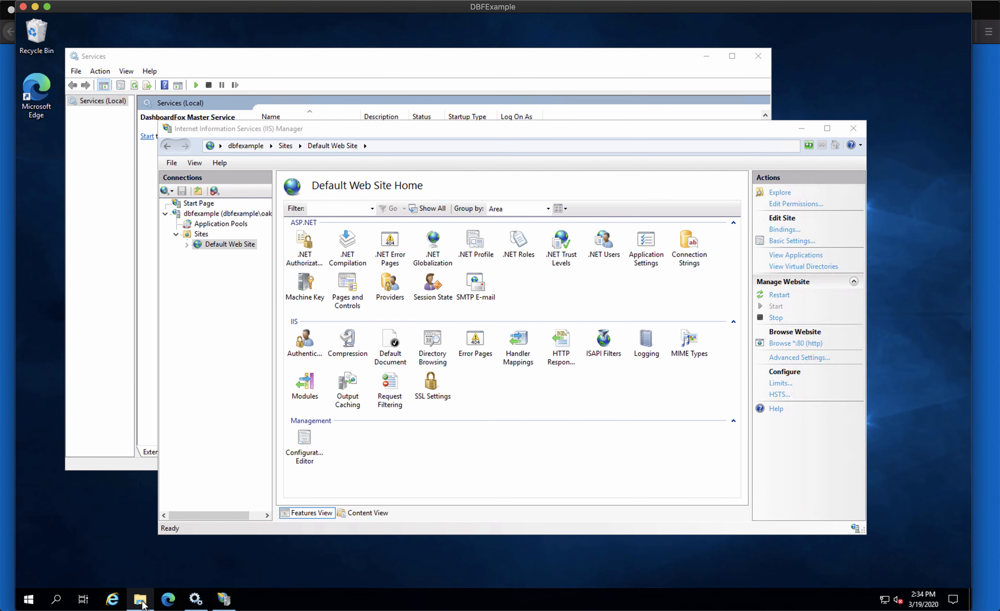
Run DBFox.WindowsServices.Config from the dashboardfox folder as administrator
left_click(140, 599)
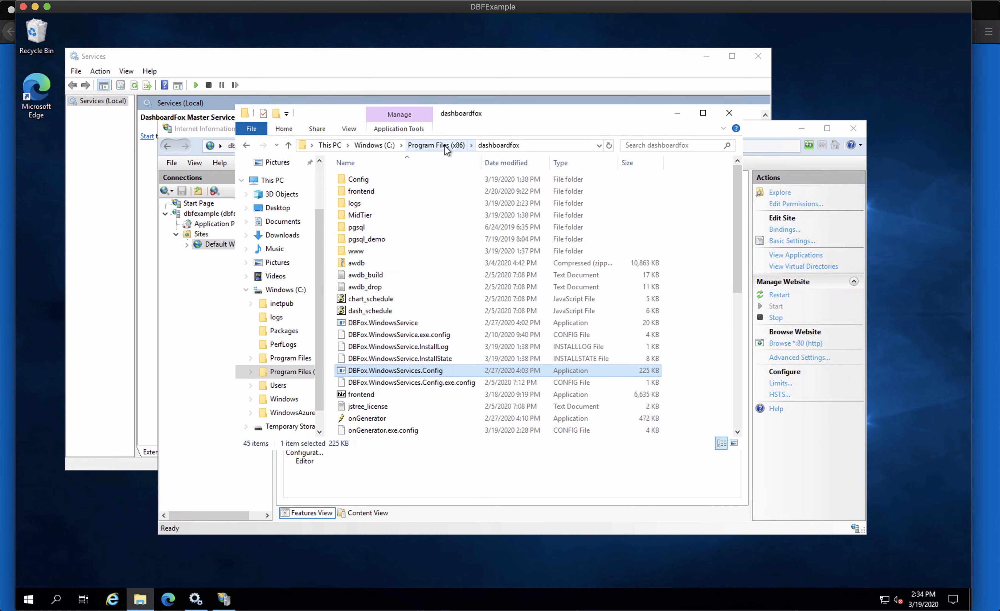
left_click(502, 144)
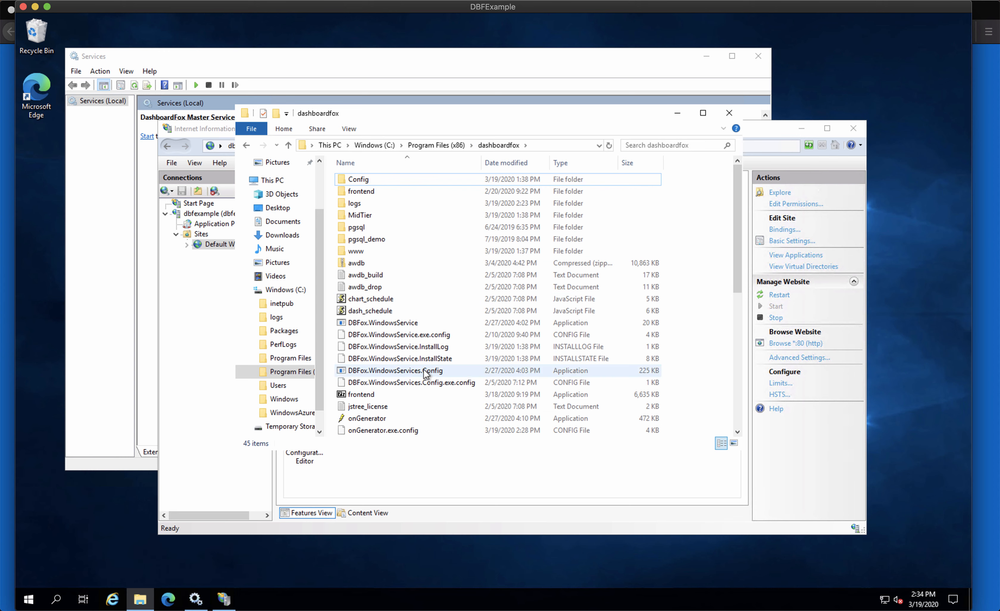
right_click(423, 369)
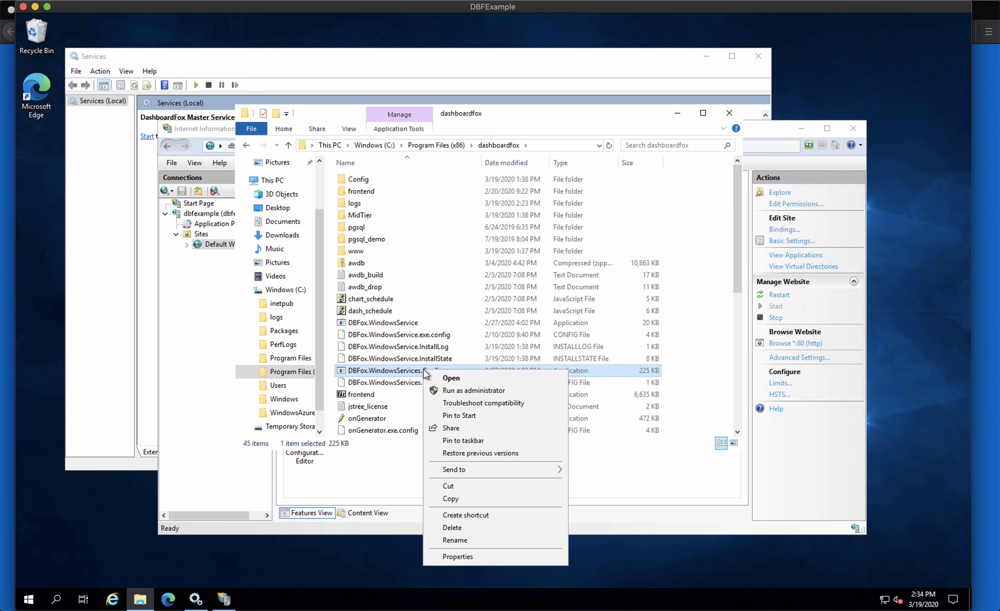
left_click(461, 391)
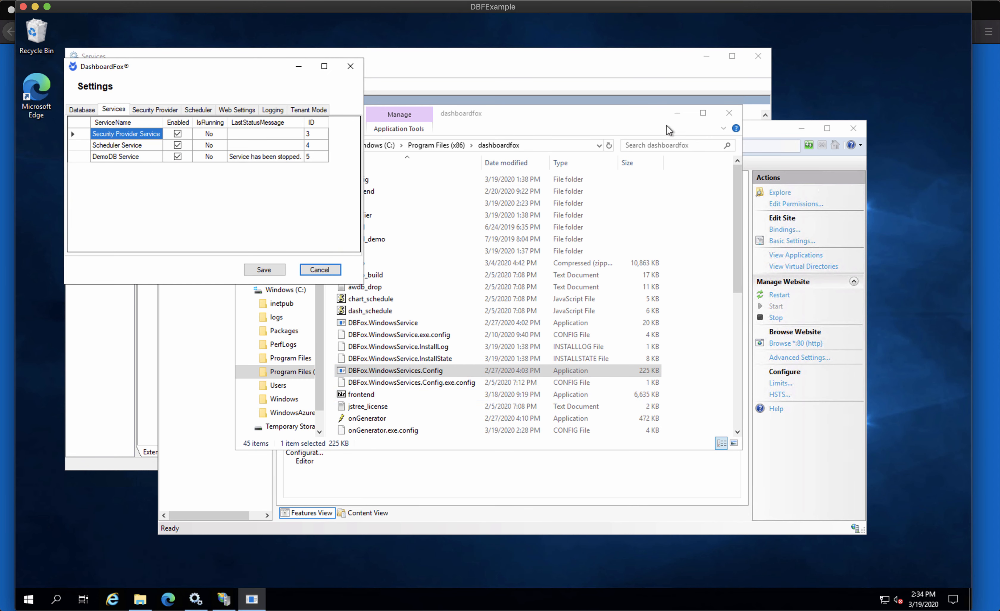
Change the Web Client directory from 'dashboardfox' to '.' in Web Settings and save
left_click(729, 113)
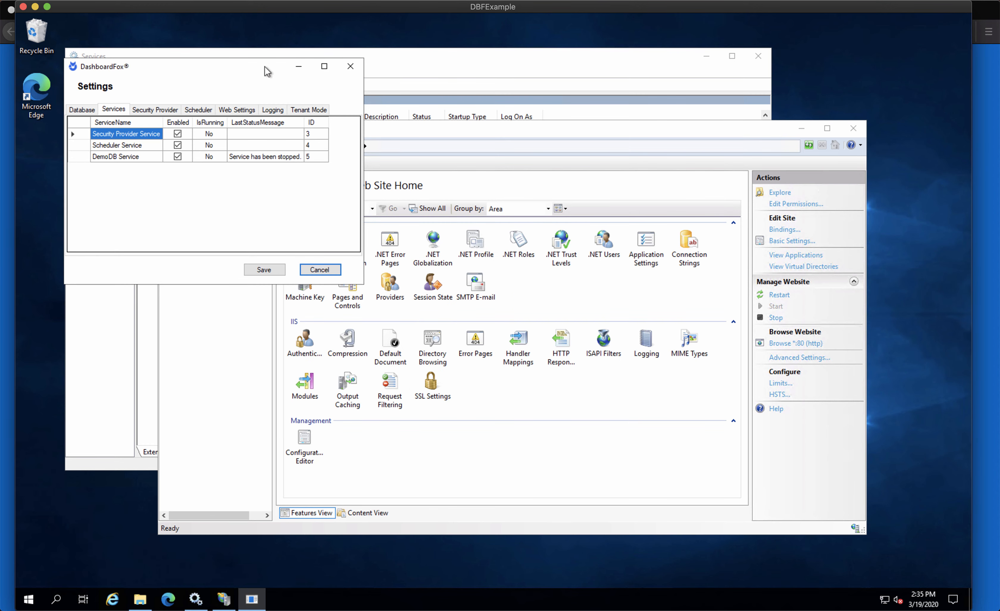
left_click_drag(267, 71, 593, 102)
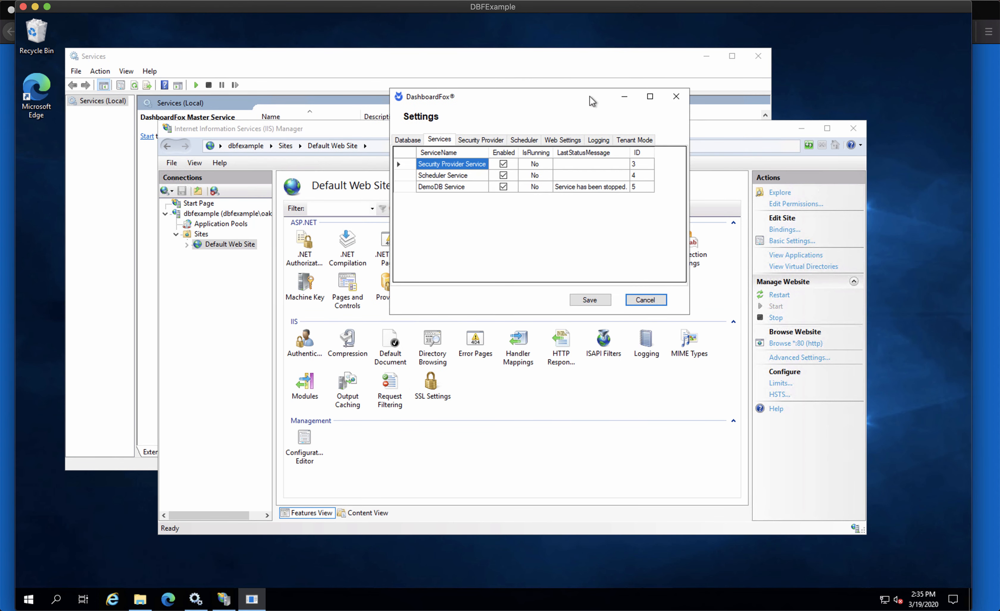
left_click(562, 142)
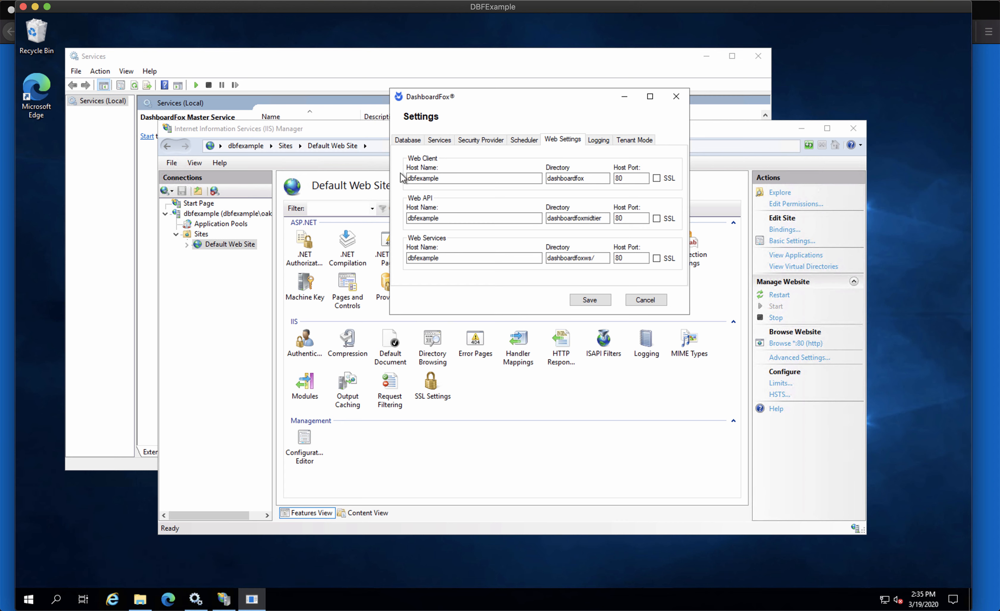
double_click(572, 179)
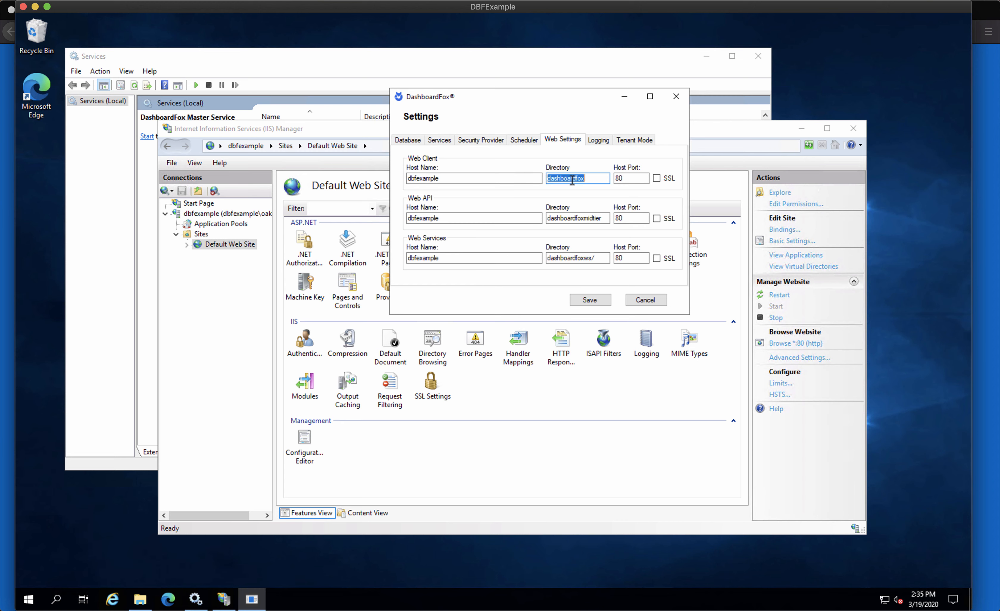
key("BackSpace")
type(".")
left_click(587, 300)
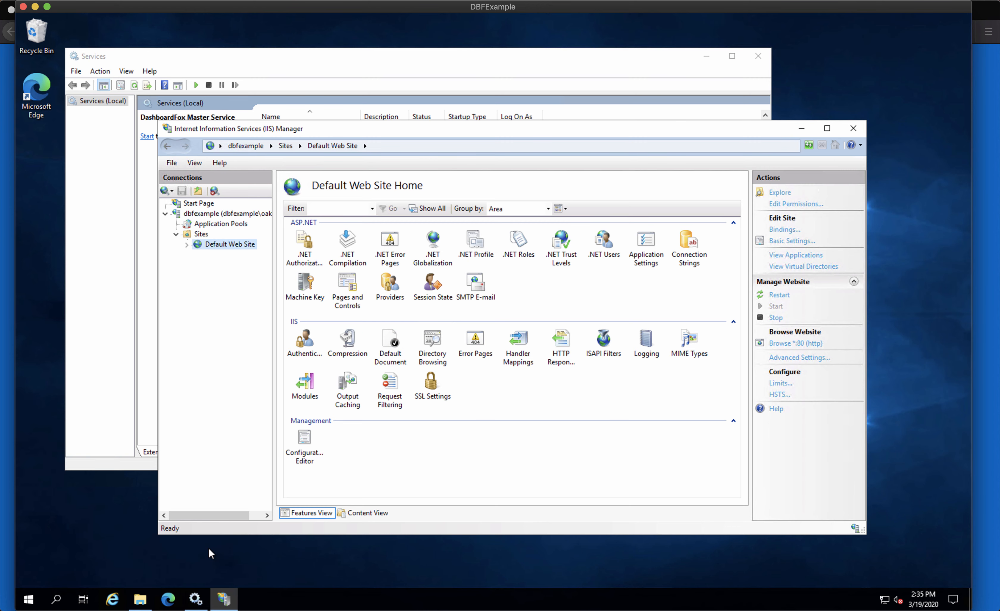
Restart the DashboardFox Master Service in Services
left_click(196, 598)
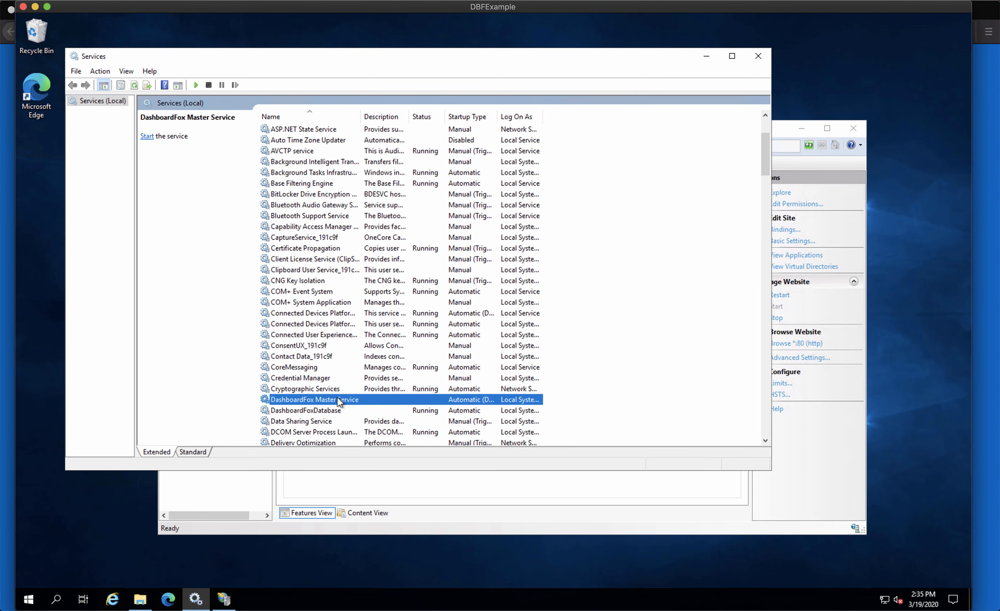
right_click(334, 402)
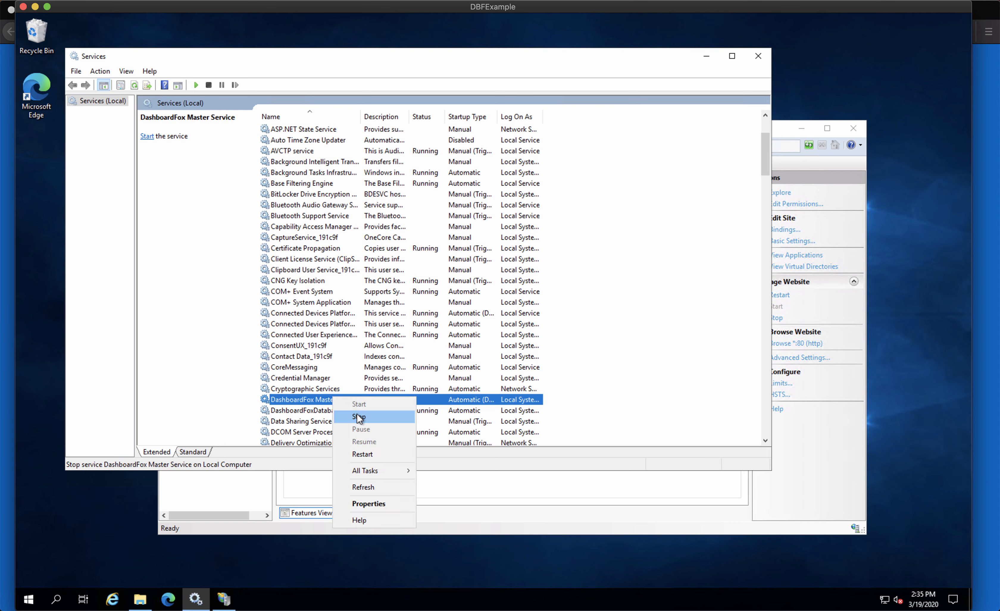
left_click(363, 455)
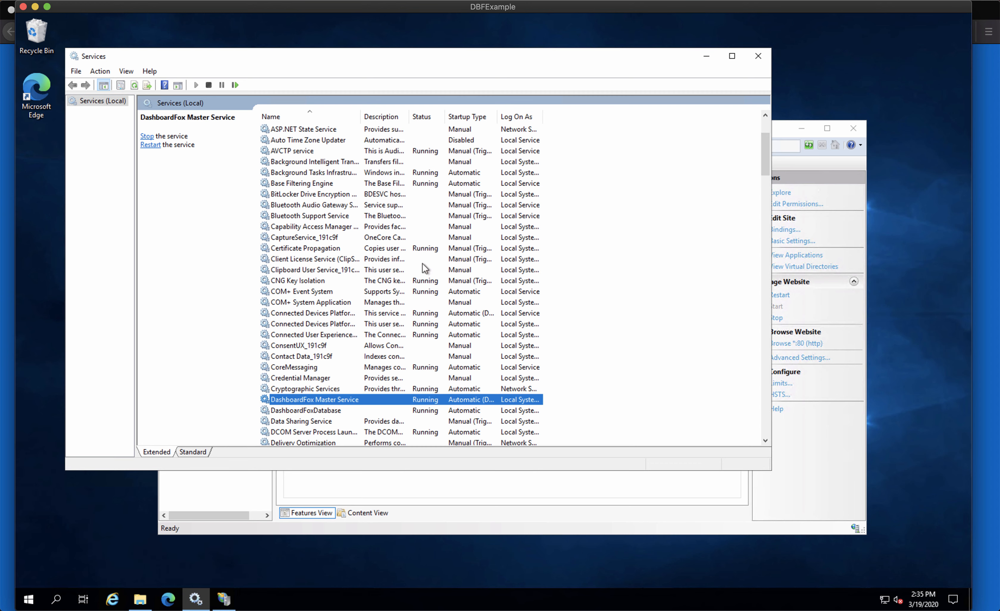
Remove 'dashboardfox/' from the URL and load and reload the example.dashboardfox.app root
mouse_move(2, 177)
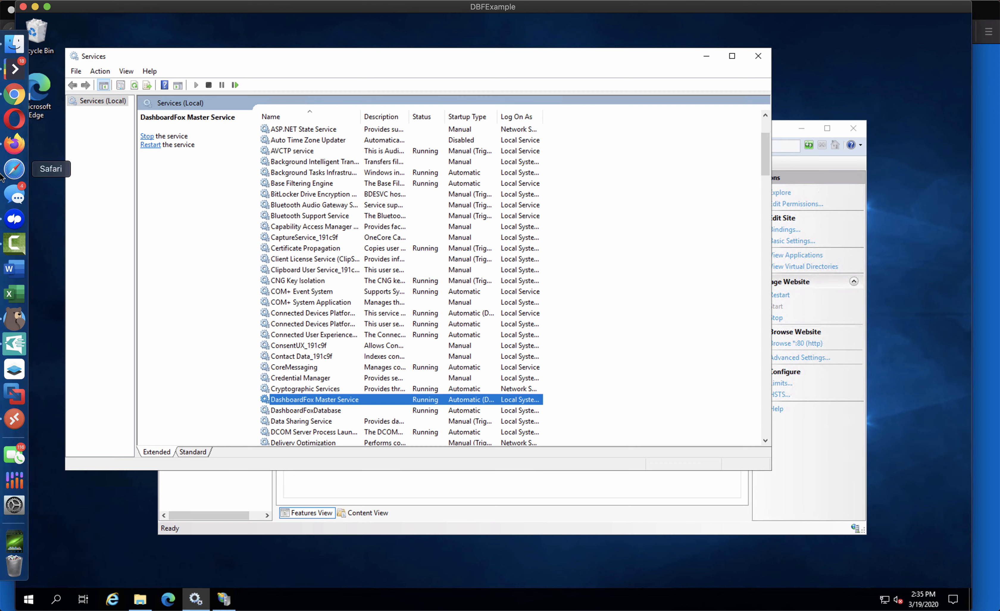
left_click(18, 147)
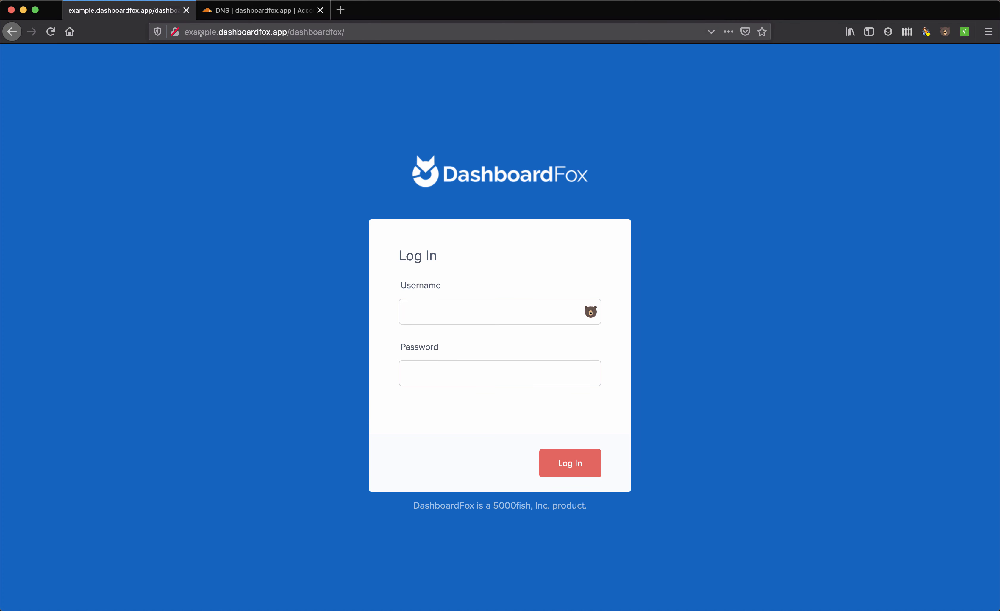
left_click(288, 32)
left_click(291, 31)
left_click_drag(291, 32, 413, 60)
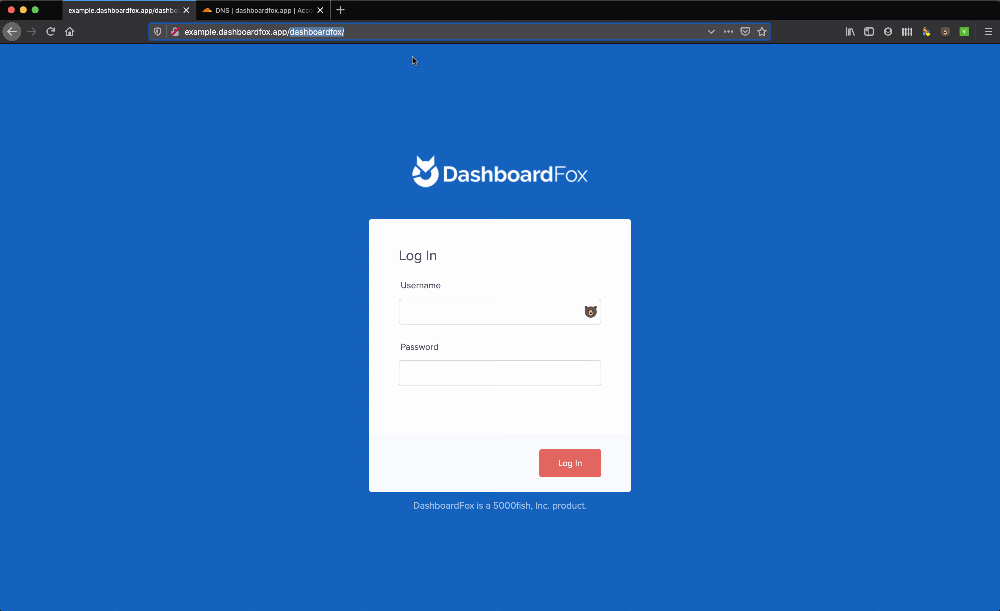
key("BackSpace")
key("Return")
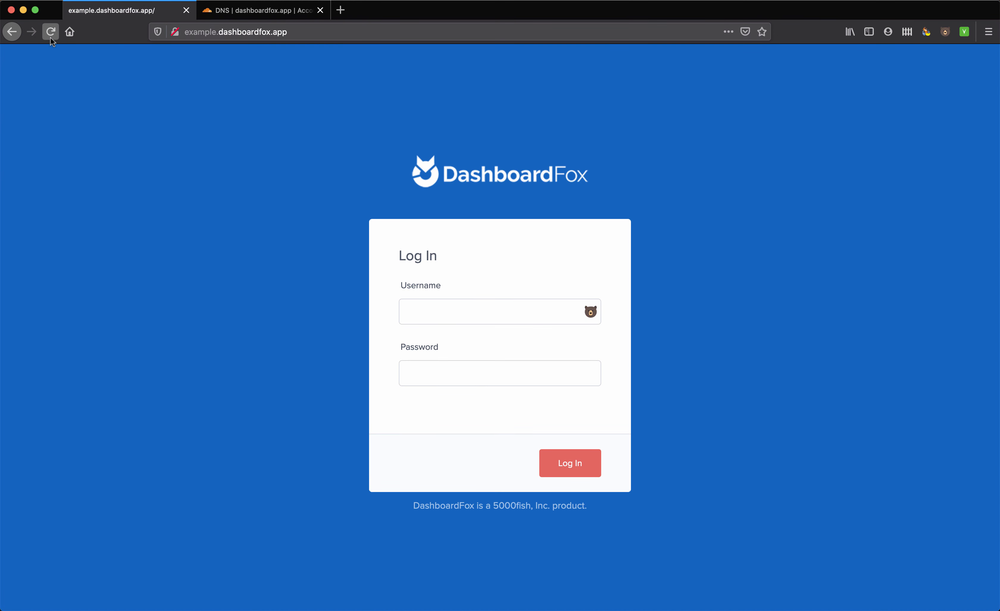
left_click(50, 34)
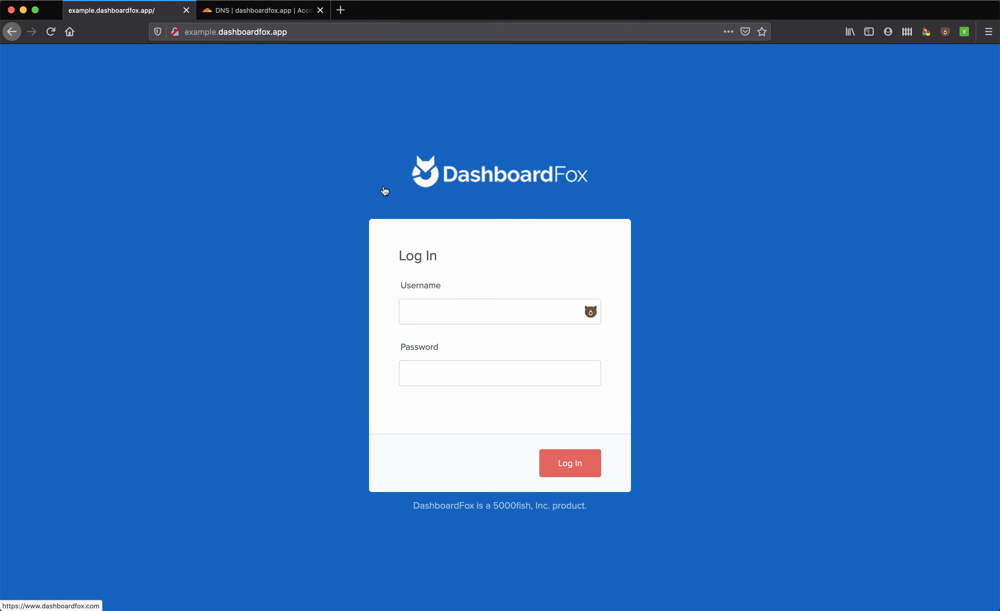
Log in as admin with the administrator password
left_click(412, 311)
type("admin")
key("Tab")
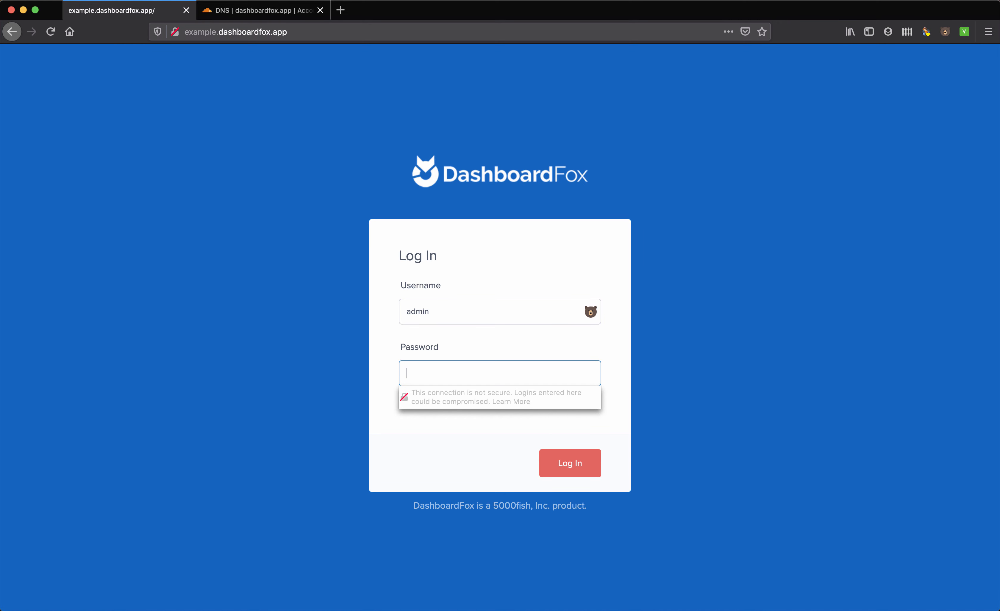
type("••••••••••")
left_click(566, 460)
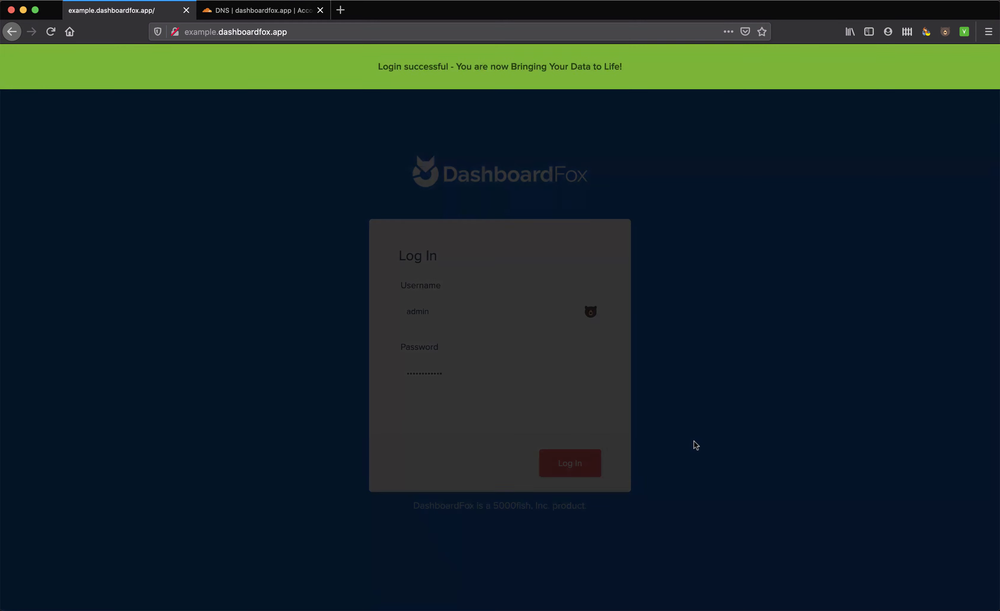